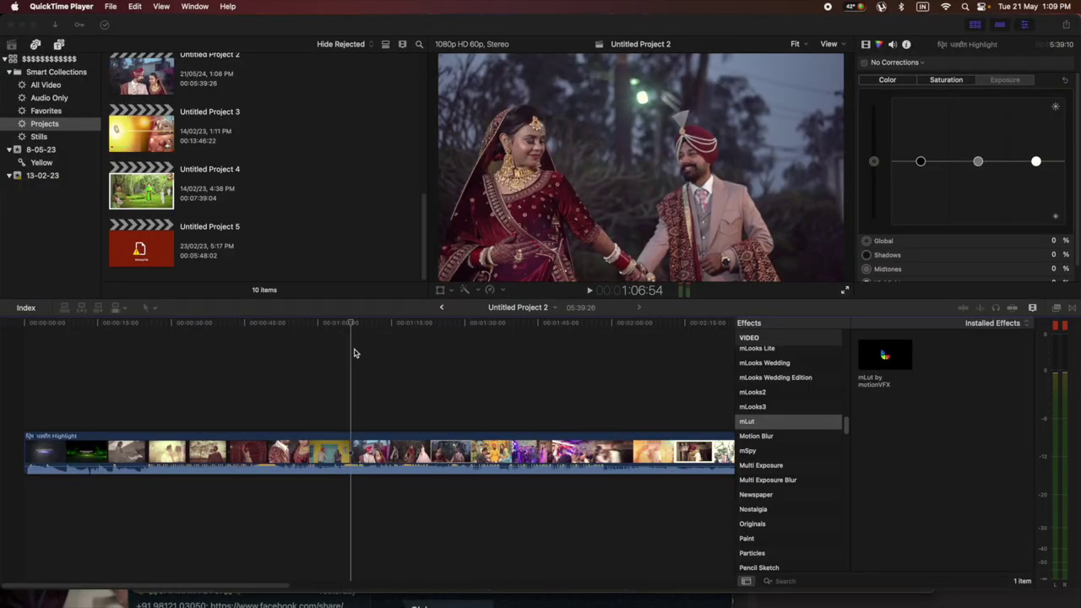
Play the wedding highlight and scrub between roughly 50 and 60 seconds to find a cut point.
{"action": "left_click", "coordinate": [353, 336]}
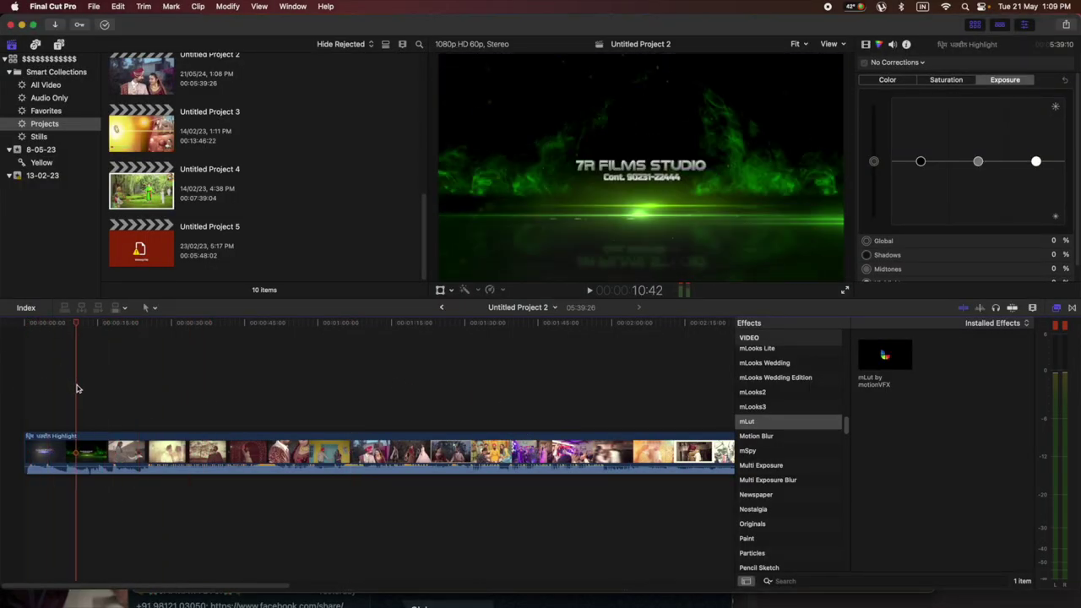
{"action": "key", "text": "space"}
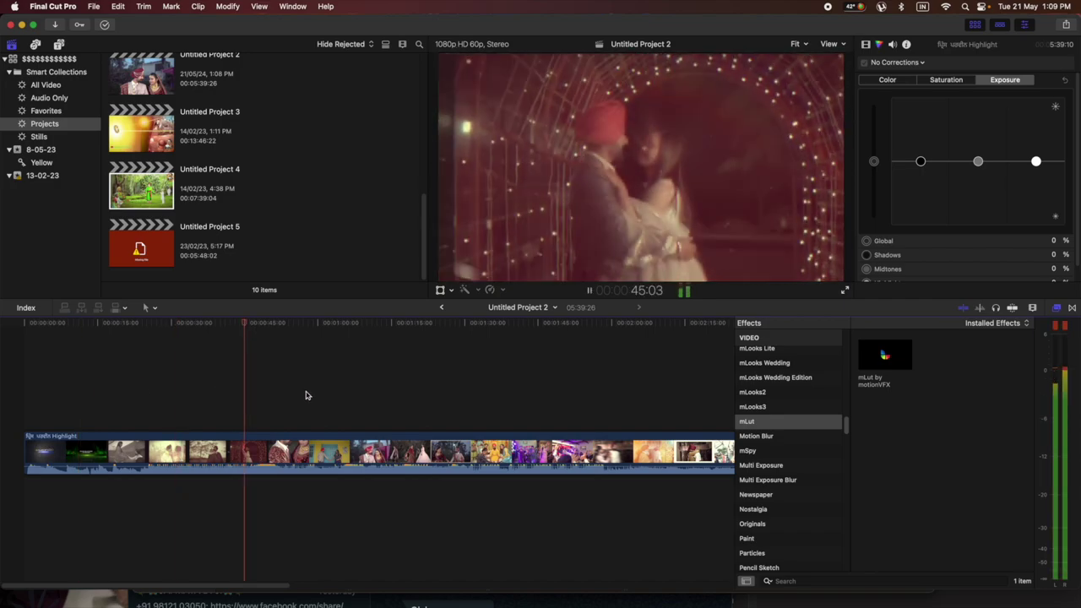
{"action": "left_click", "coordinate": [319, 393]}
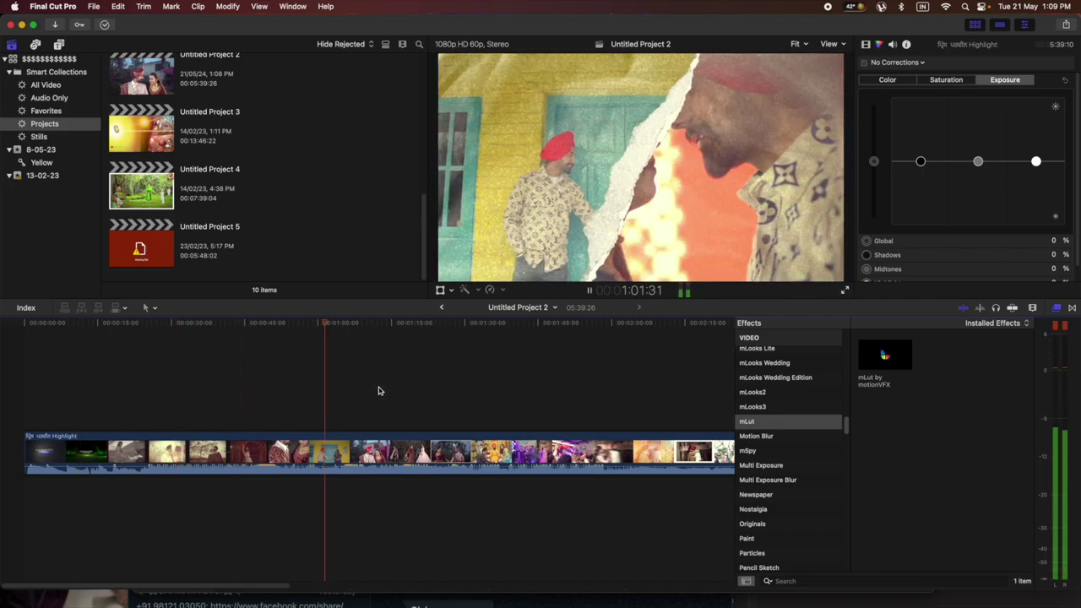
{"action": "left_click", "coordinate": [293, 417]}
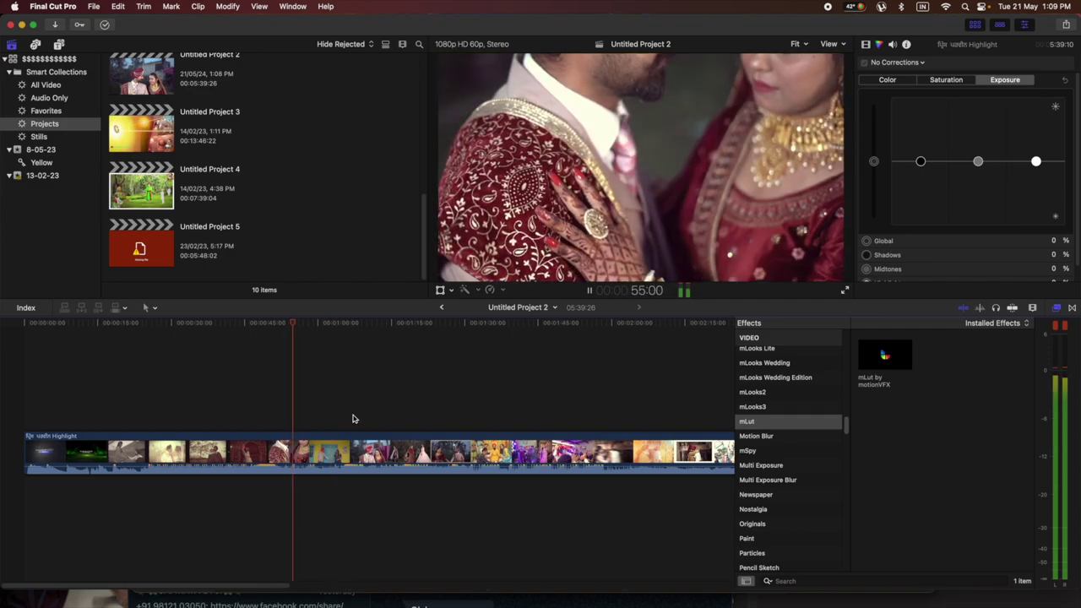
{"action": "left_click", "coordinate": [354, 418]}
{"action": "left_click", "coordinate": [271, 415]}
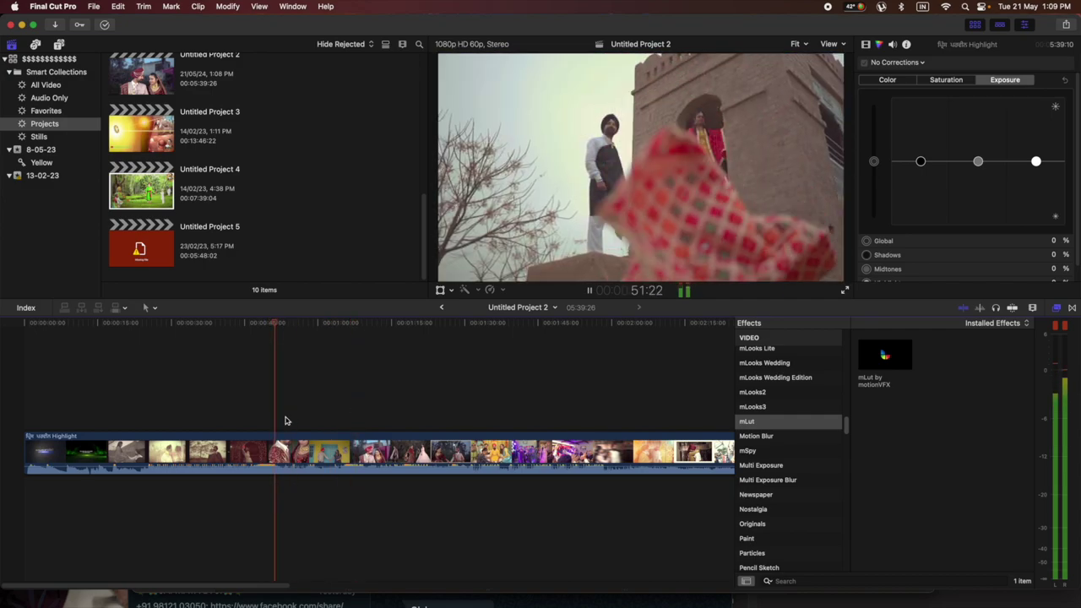
{"action": "left_click", "coordinate": [268, 422]}
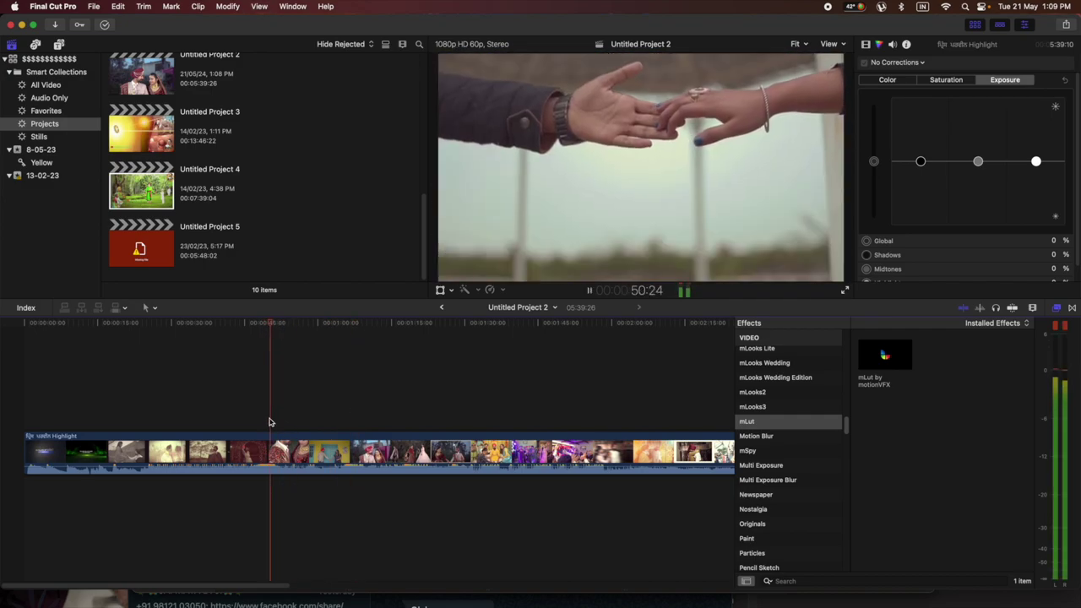
Blade the highlight clip at 51:01 and drag the Film Burn 01 transition onto the new cut.
{"action": "key", "text": "space"}
{"action": "key", "text": "super+b"}
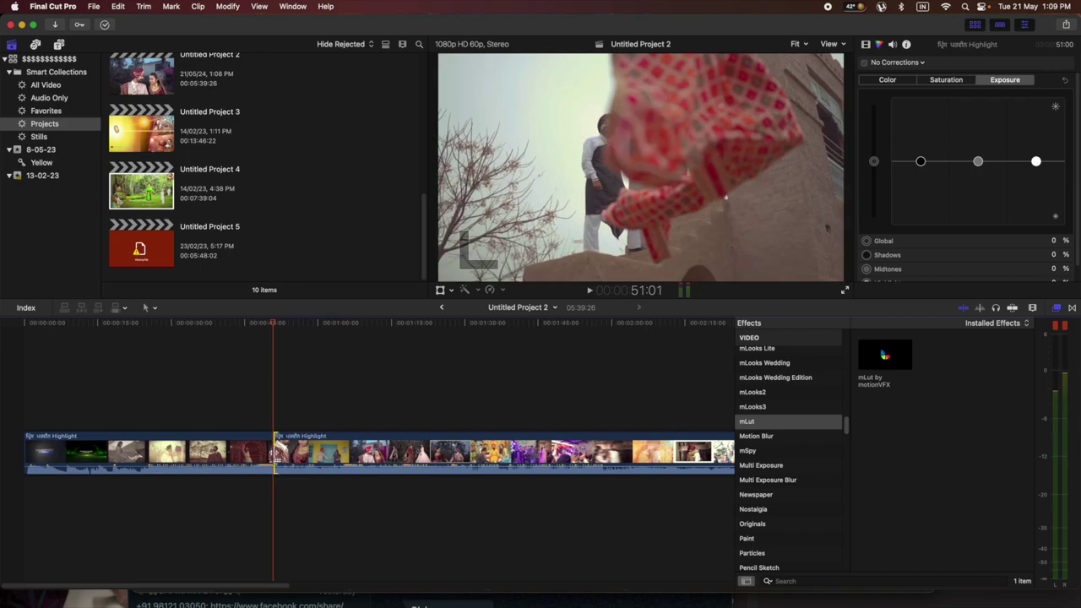
{"action": "key", "text": "ctrl+super+5"}
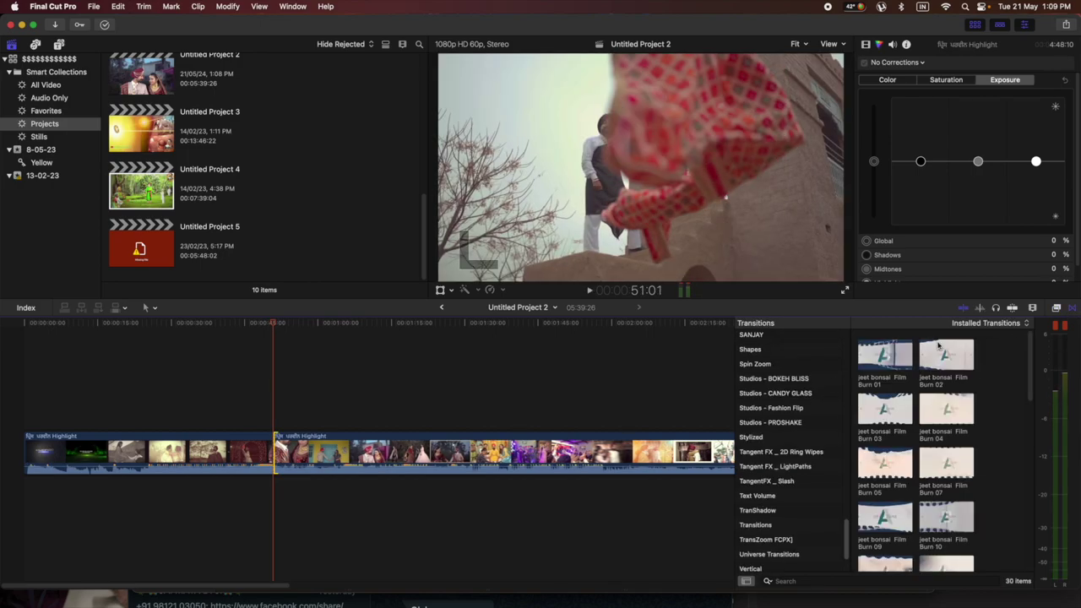
{"action": "scroll", "coordinate": [777, 397], "scroll_direction": "up", "scroll_amount": 5}
{"action": "scroll", "coordinate": [777, 397], "scroll_direction": "up", "scroll_amount": 5}
{"action": "scroll", "coordinate": [777, 397], "scroll_direction": "up", "scroll_amount": 5}
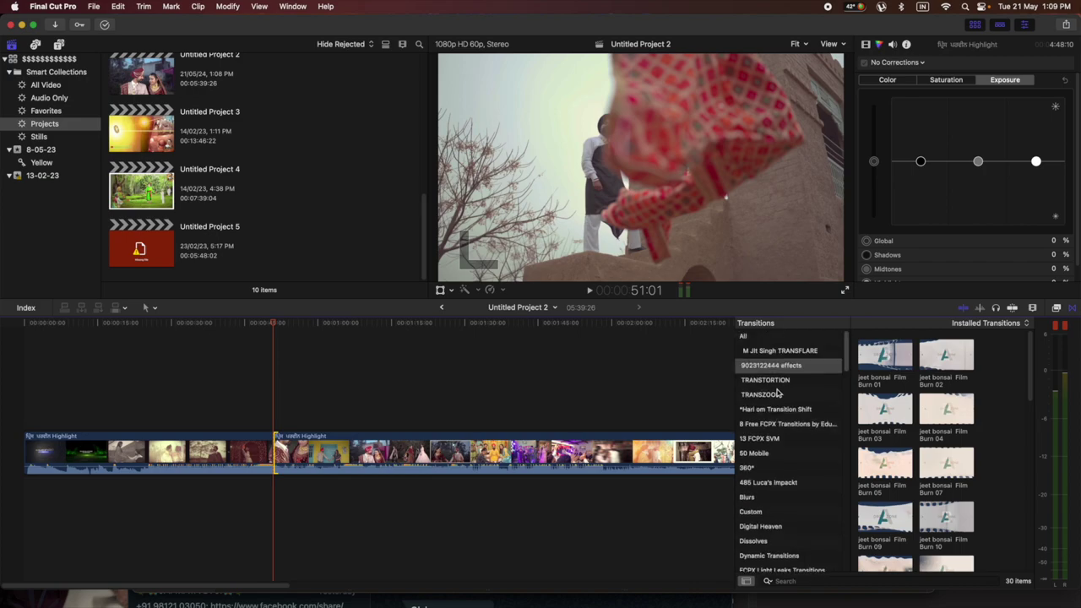
{"action": "left_click", "coordinate": [799, 351]}
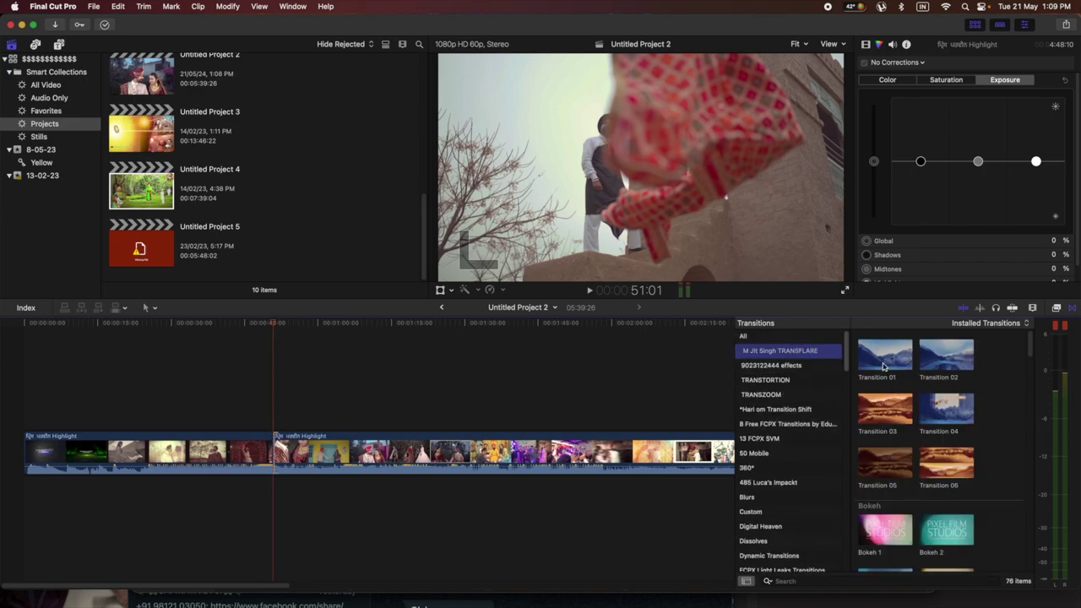
{"action": "left_click", "coordinate": [898, 365]}
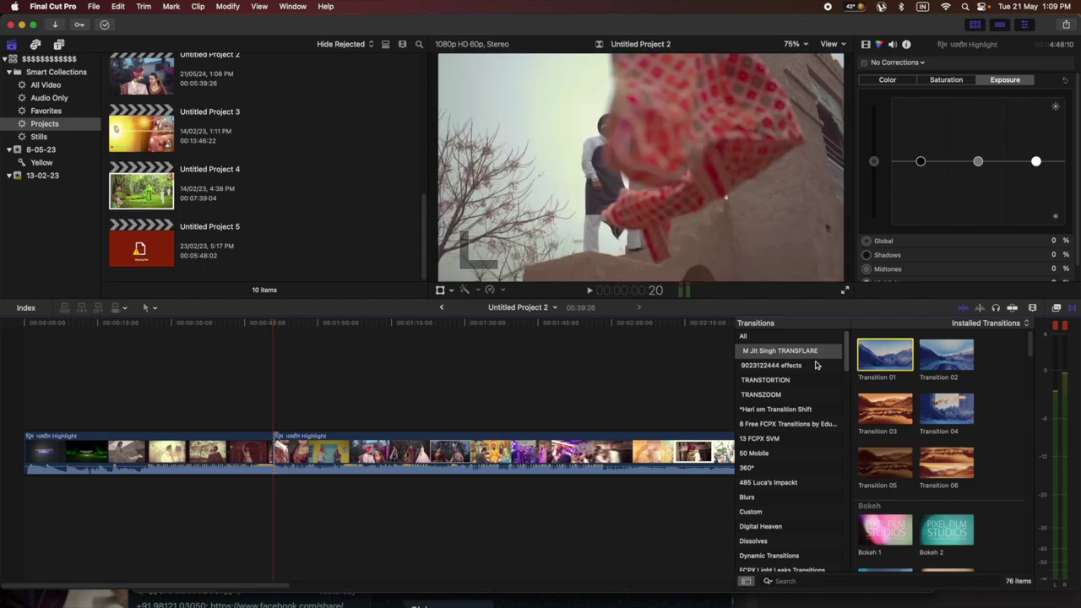
{"action": "left_click", "coordinate": [815, 365]}
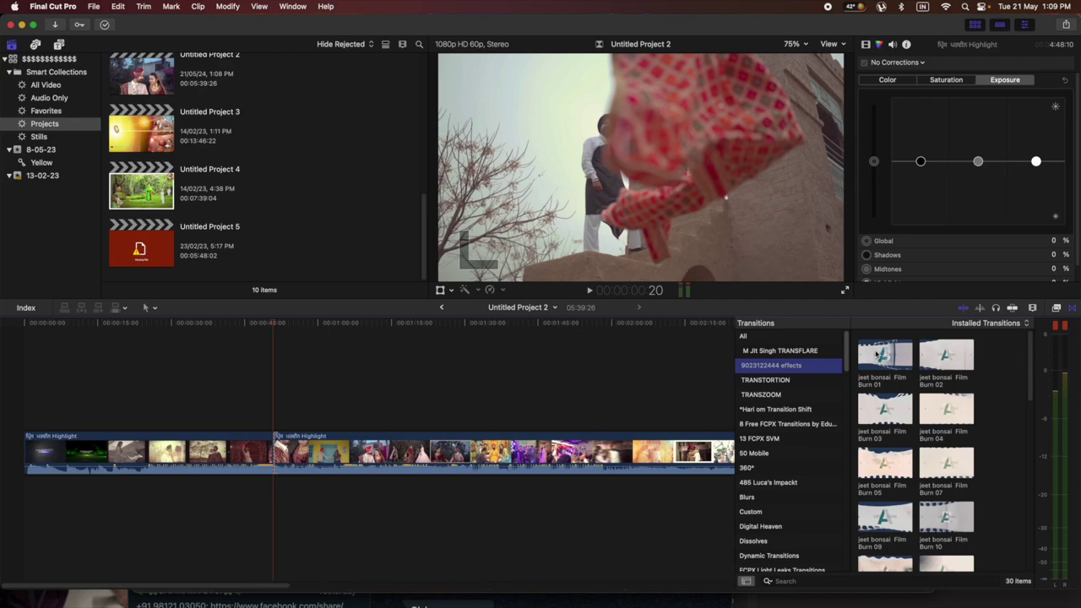
{"action": "mouse_move", "coordinate": [878, 354]}
{"action": "left_mouse_down"}
{"action": "mouse_move", "coordinate": [437, 416]}
{"action": "mouse_move", "coordinate": [272, 419]}
{"action": "left_mouse_up"}
Replay the cut near 51 seconds several times to watch Film Burn 01 flash into the jewellery shot.
{"action": "left_click", "coordinate": [256, 420]}
{"action": "key", "text": "space"}
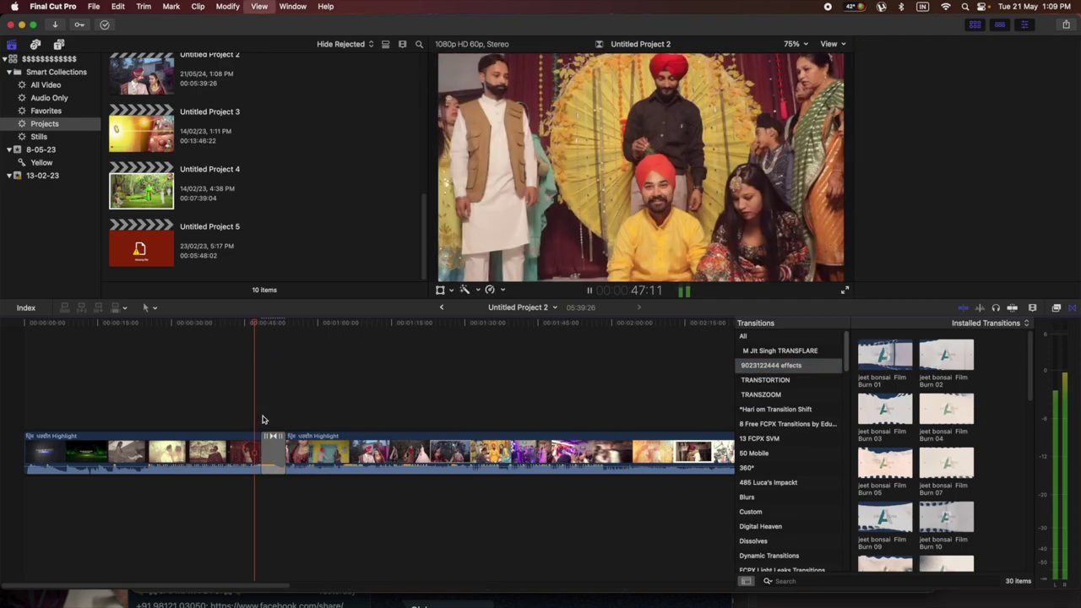
{"action": "key", "text": "space"}
{"action": "key", "text": "super+6"}
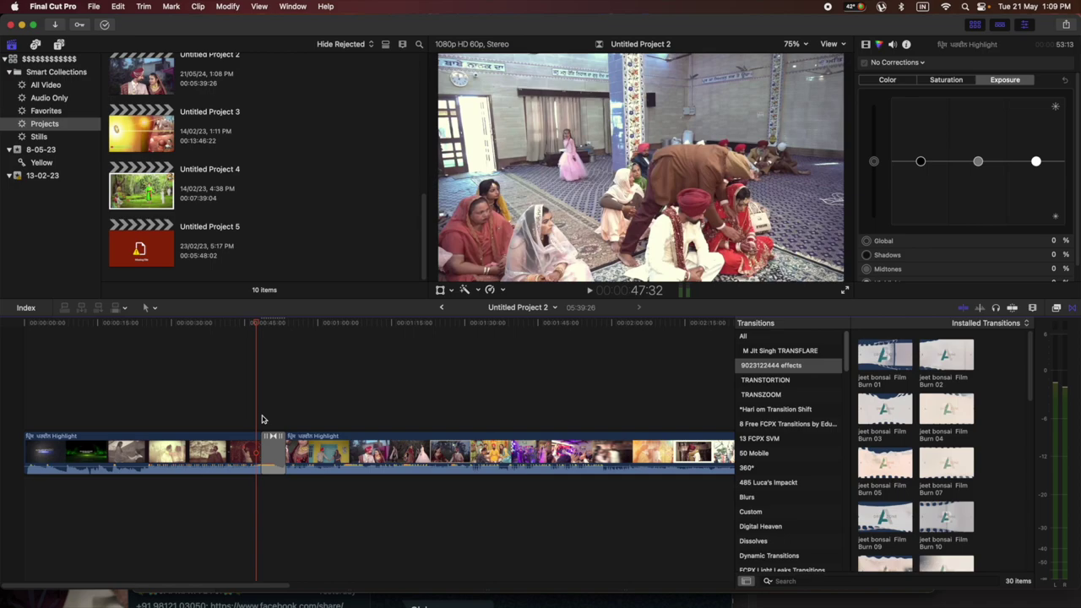
{"action": "key", "text": "space"}
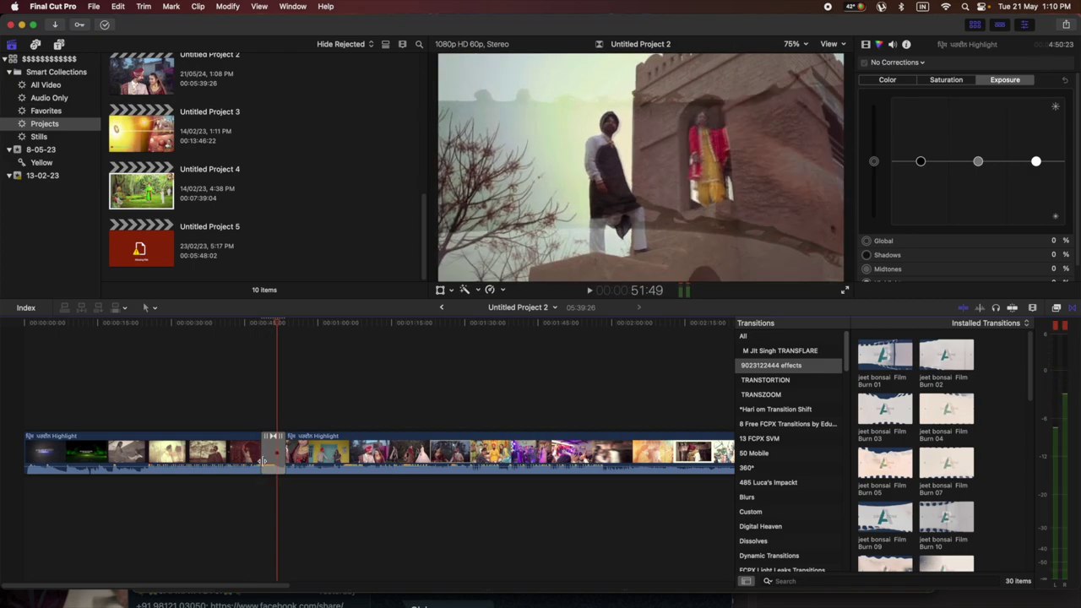
{"action": "left_click", "coordinate": [265, 415]}
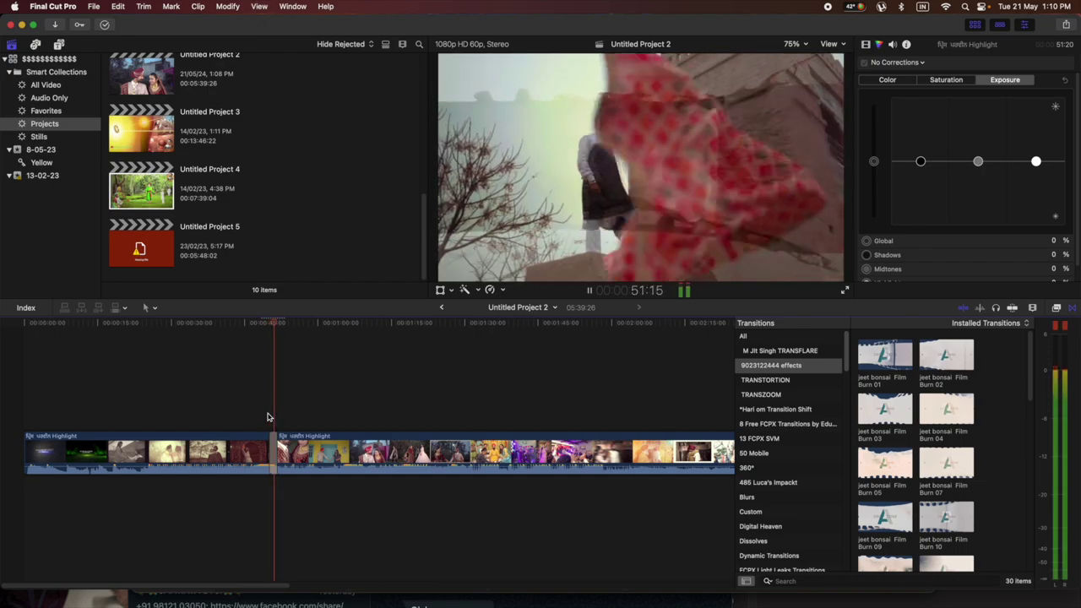
{"action": "key", "text": "space"}
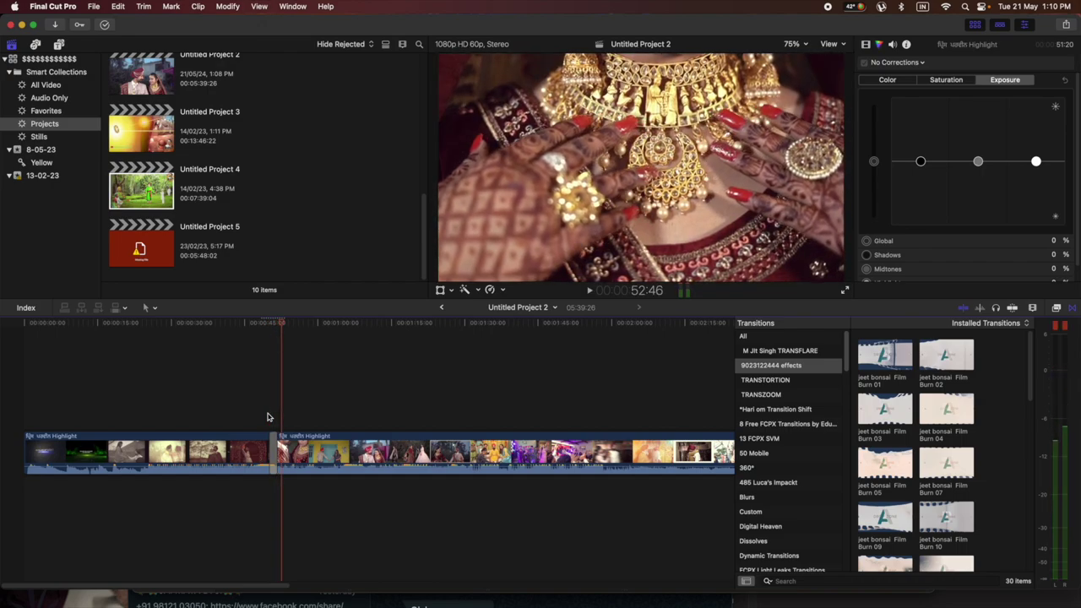
{"action": "key", "text": "space"}
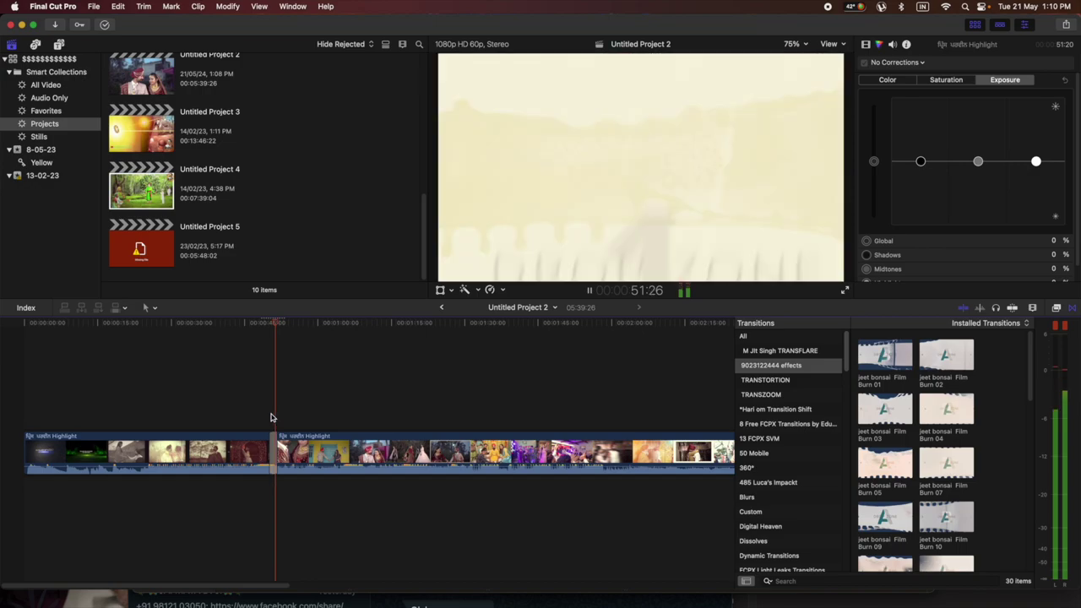
{"action": "key", "text": "space"}
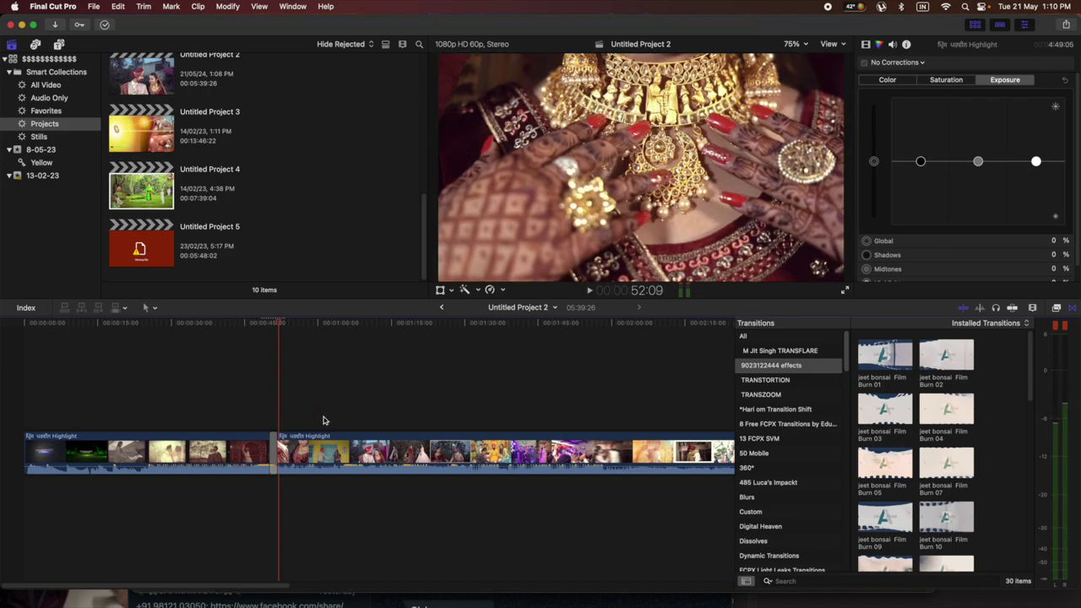
{"action": "key", "text": "space"}
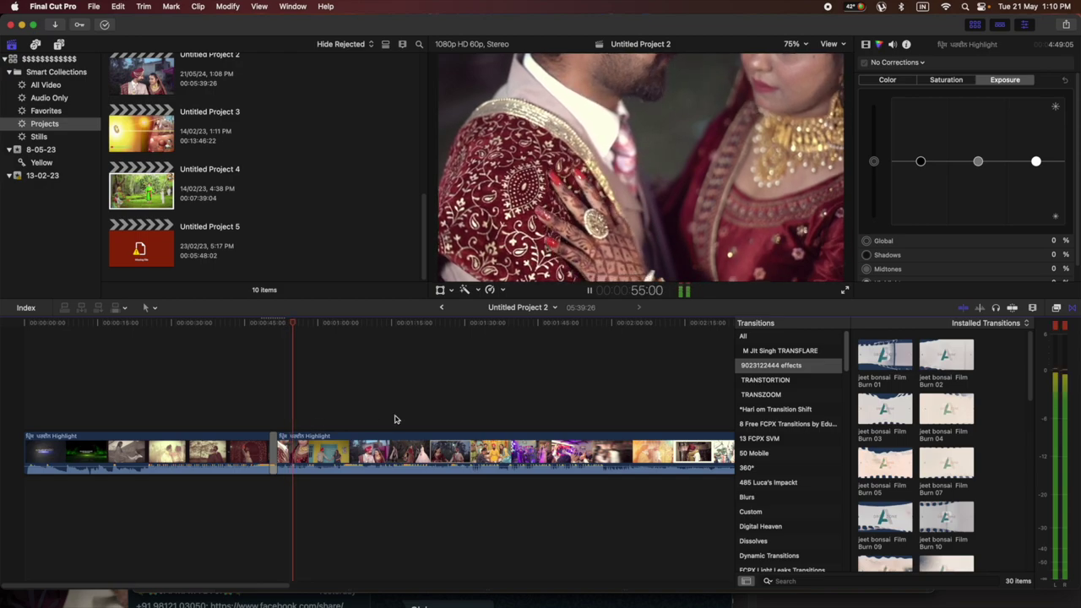
{"action": "left_click", "coordinate": [234, 416]}
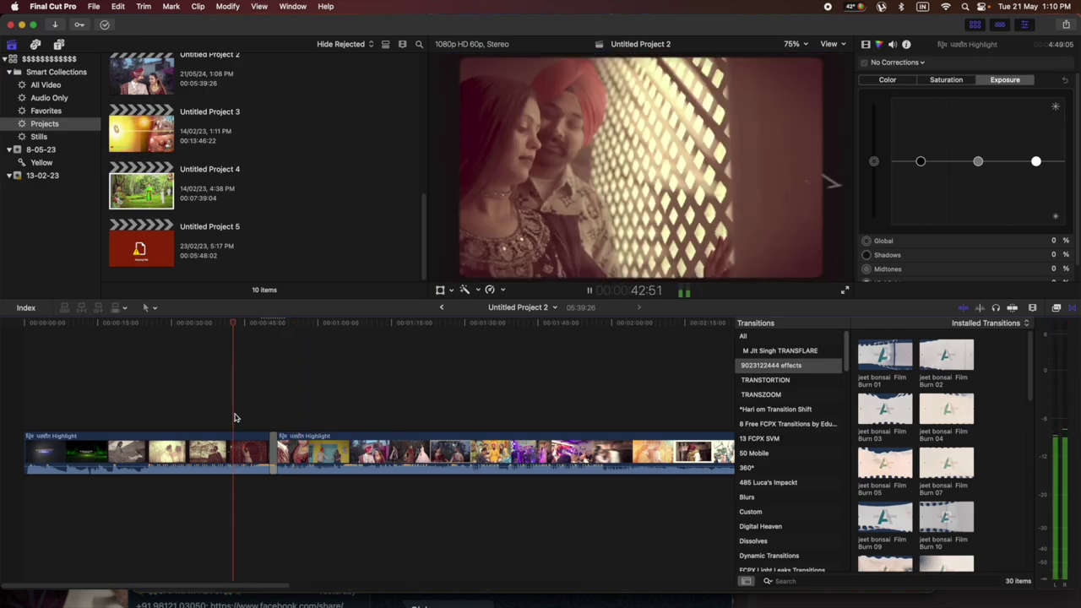
{"action": "left_click", "coordinate": [149, 416]}
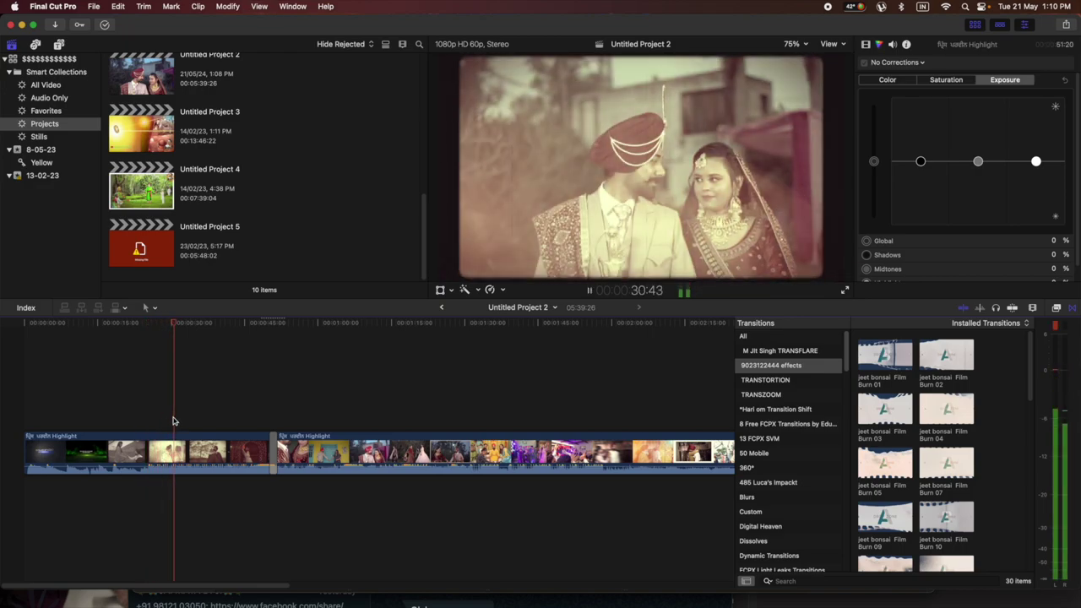
{"action": "key", "text": "space"}
{"action": "key", "text": "Home"}
{"action": "key", "text": "space"}
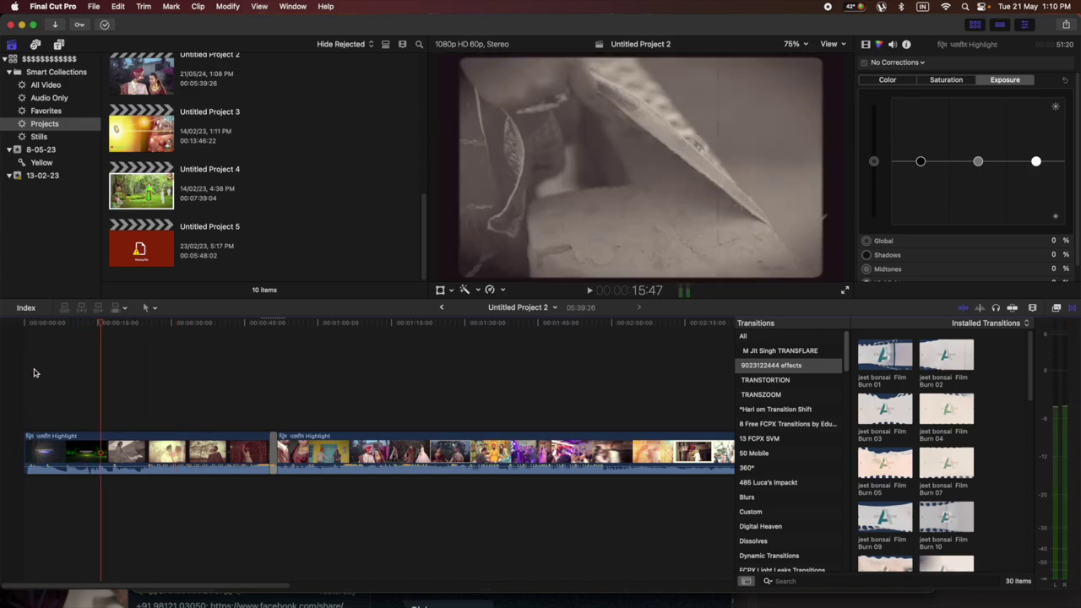
{"action": "left_click", "coordinate": [35, 369]}
{"action": "left_click", "coordinate": [335, 388]}
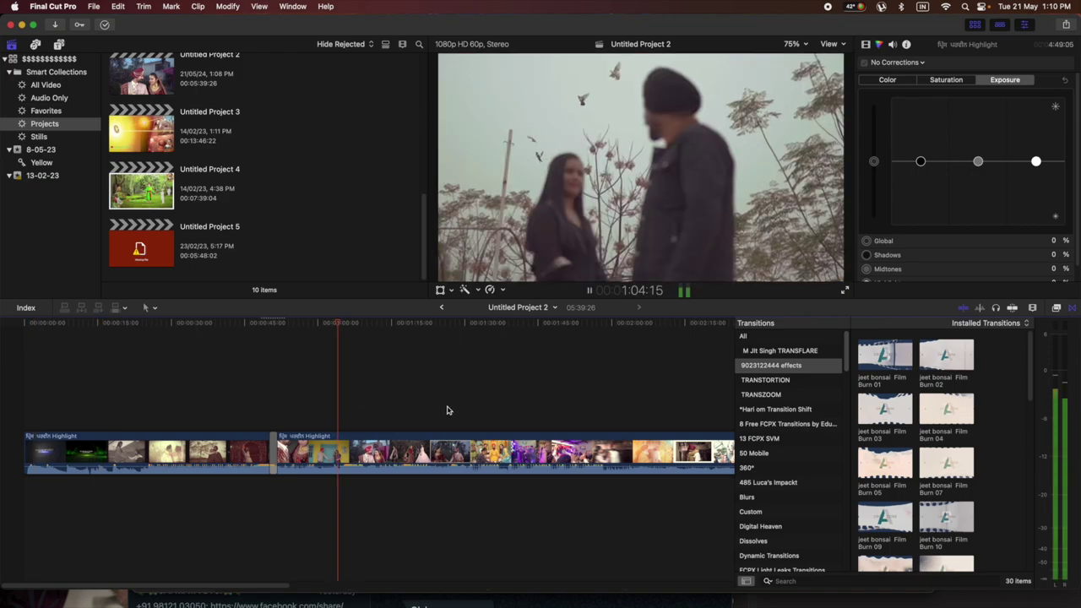
{"action": "key", "text": "space"}
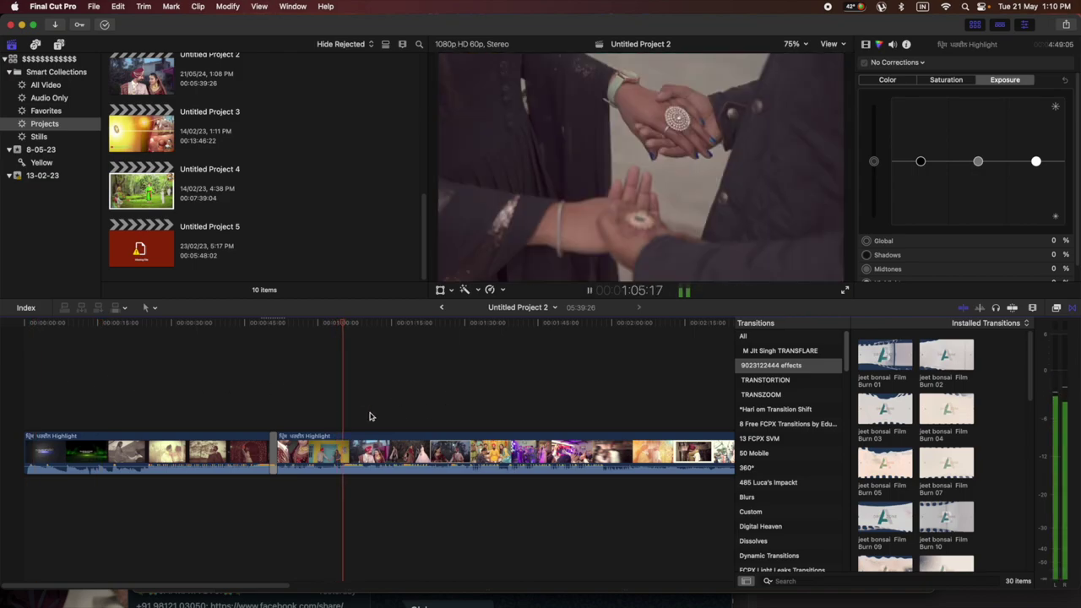
{"action": "key", "text": "space"}
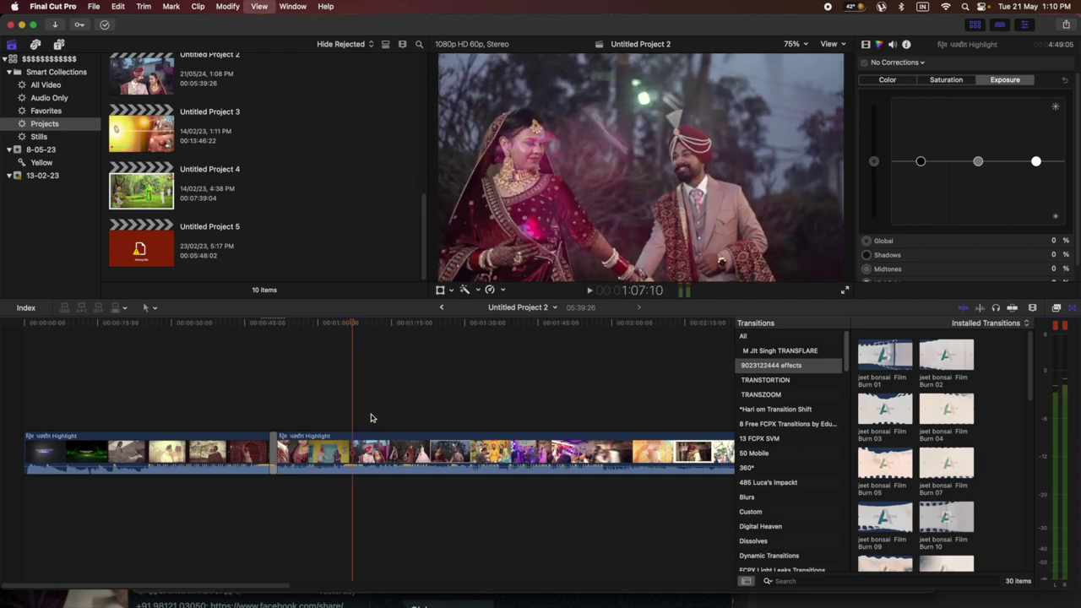
{"action": "key", "text": "space"}
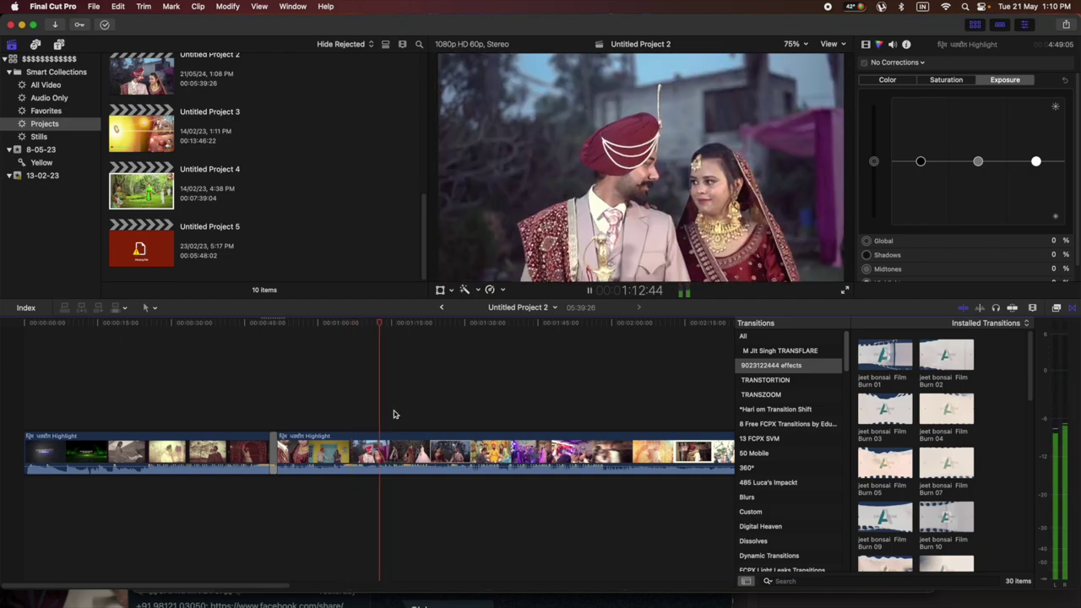
{"action": "key", "text": "space"}
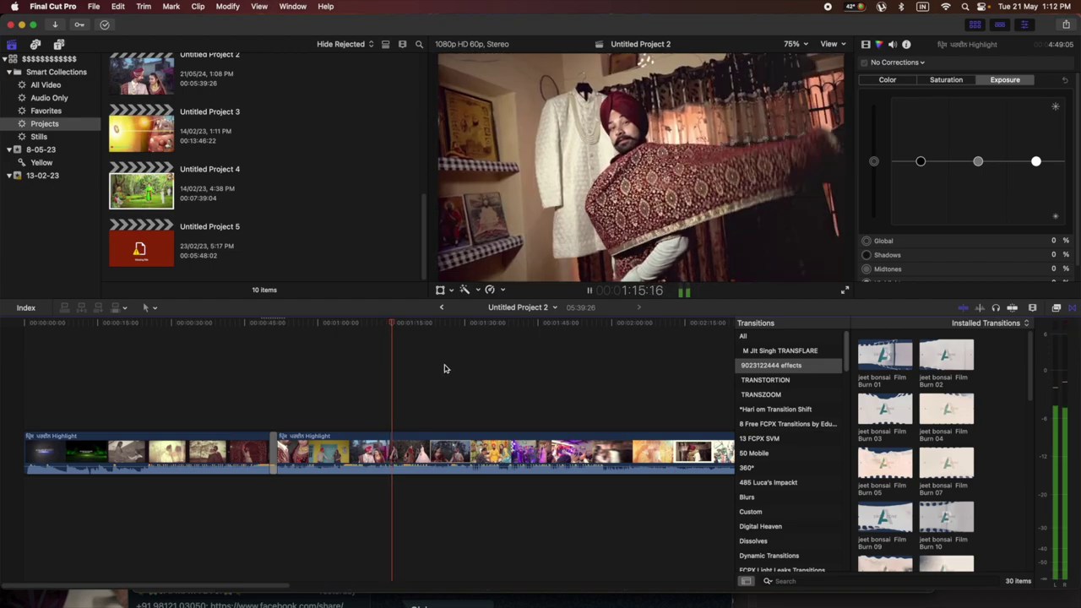
{"action": "key", "text": "space"}
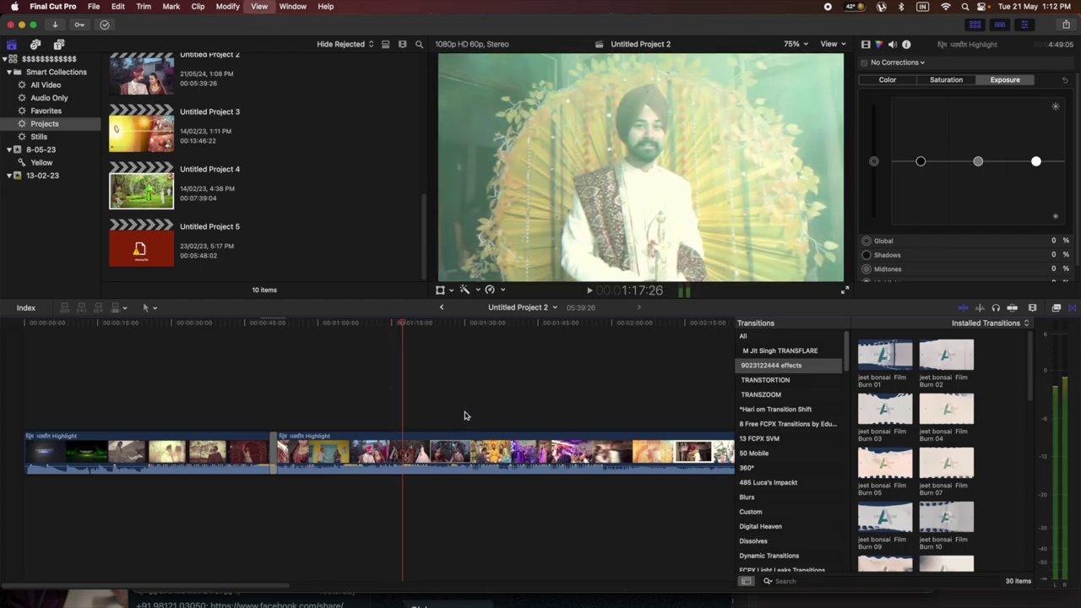
{"action": "left_click", "coordinate": [467, 413]}
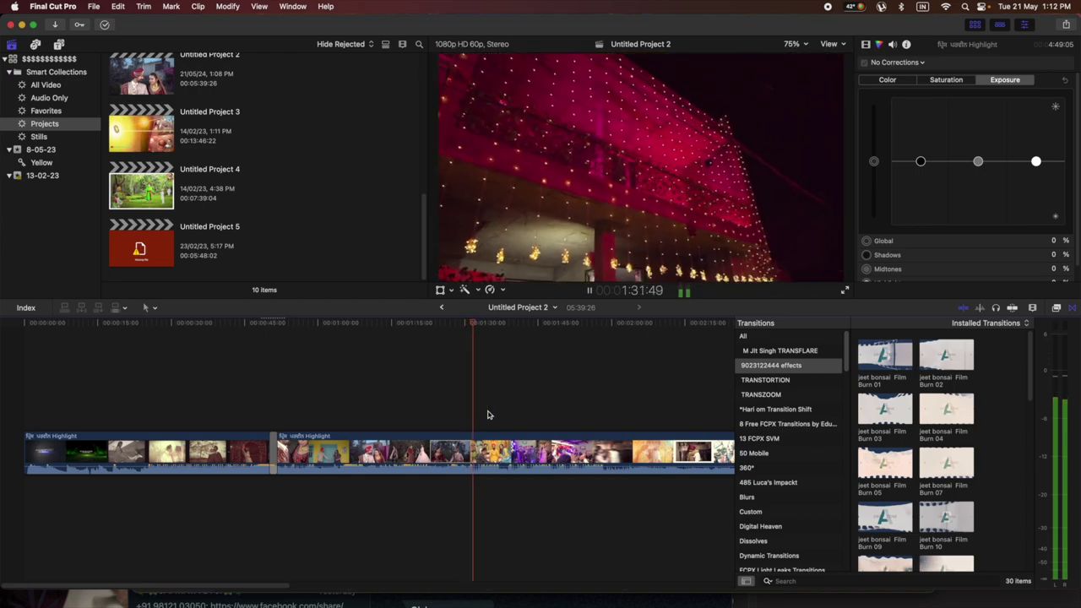
Skim through the dance and portrait shots and park the playhead on the gurdwara shot near 3:26.
{"action": "left_click", "coordinate": [603, 413]}
{"action": "key", "text": "space"}
{"action": "scroll", "coordinate": [698, 410], "scroll_direction": "right", "scroll_amount": 5}
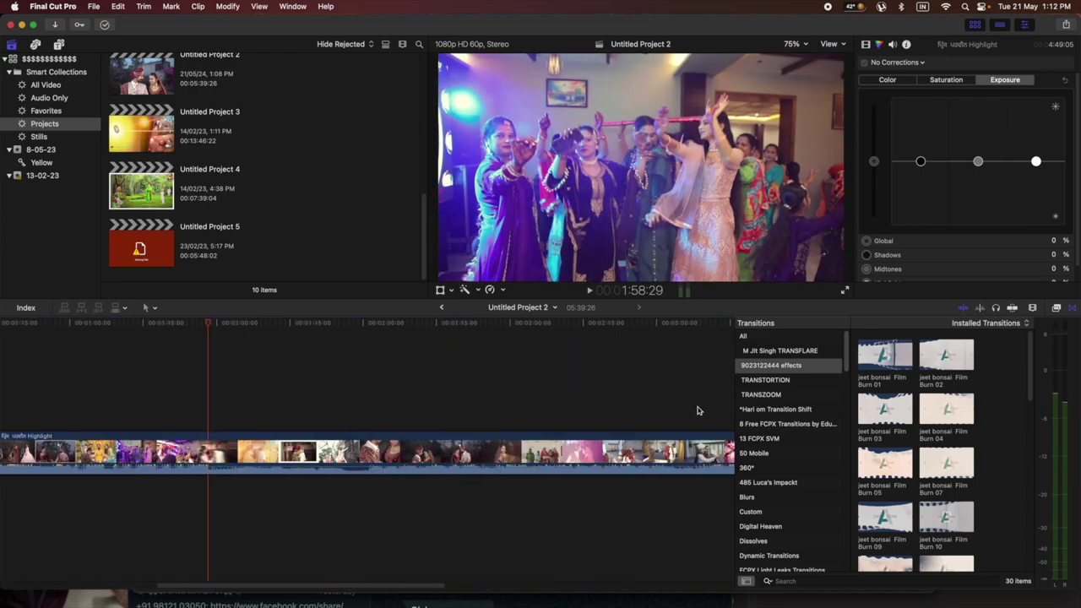
{"action": "left_click", "coordinate": [446, 400]}
{"action": "key", "text": "space"}
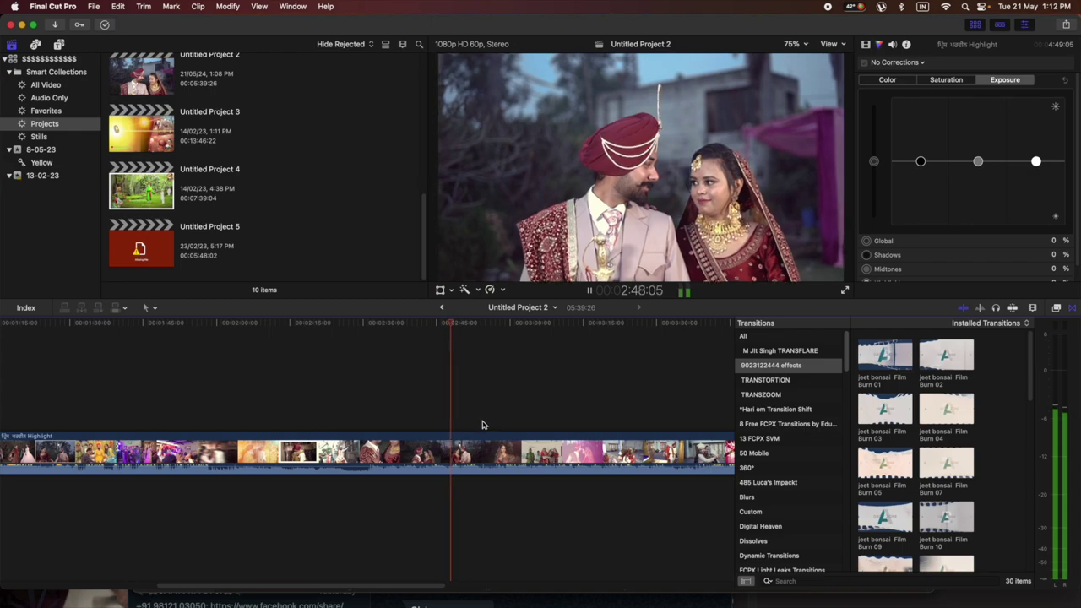
{"action": "left_click", "coordinate": [486, 422]}
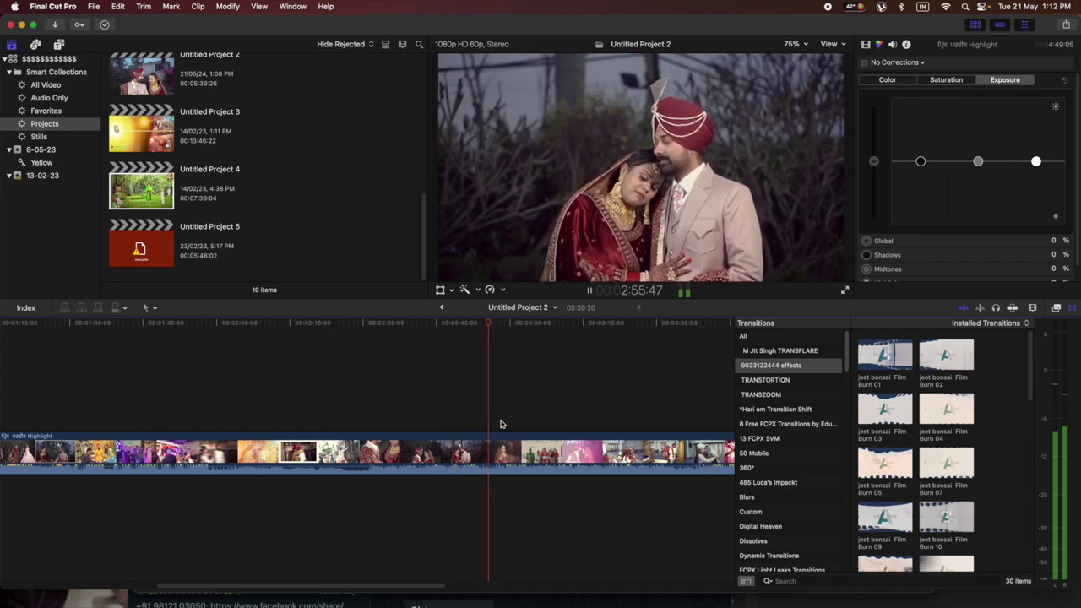
{"action": "left_click", "coordinate": [514, 424]}
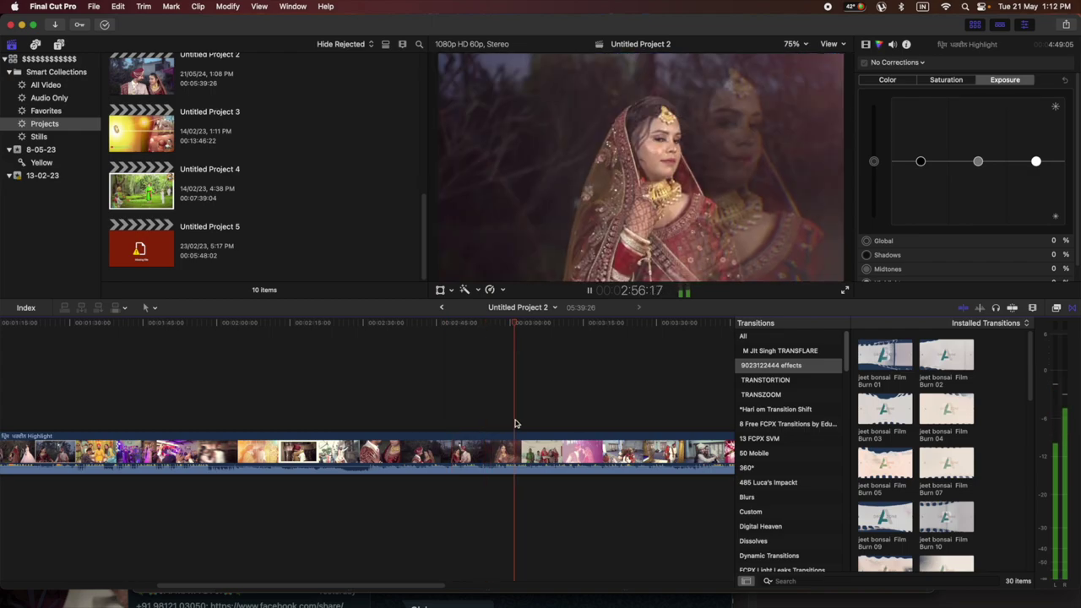
{"action": "left_click", "coordinate": [588, 421]}
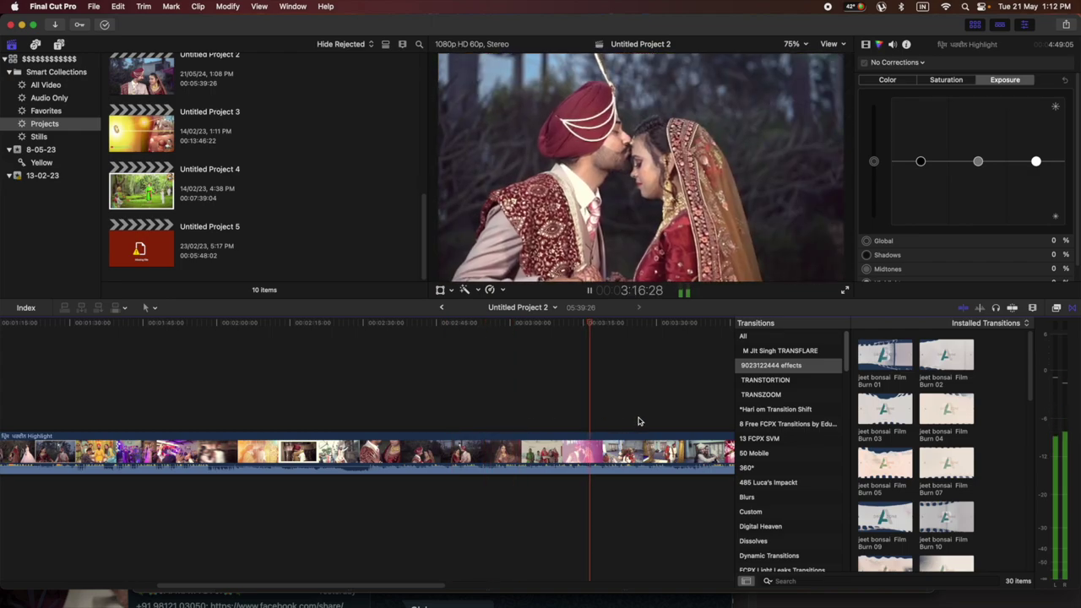
{"action": "key", "text": "space"}
{"action": "left_click", "coordinate": [640, 419]}
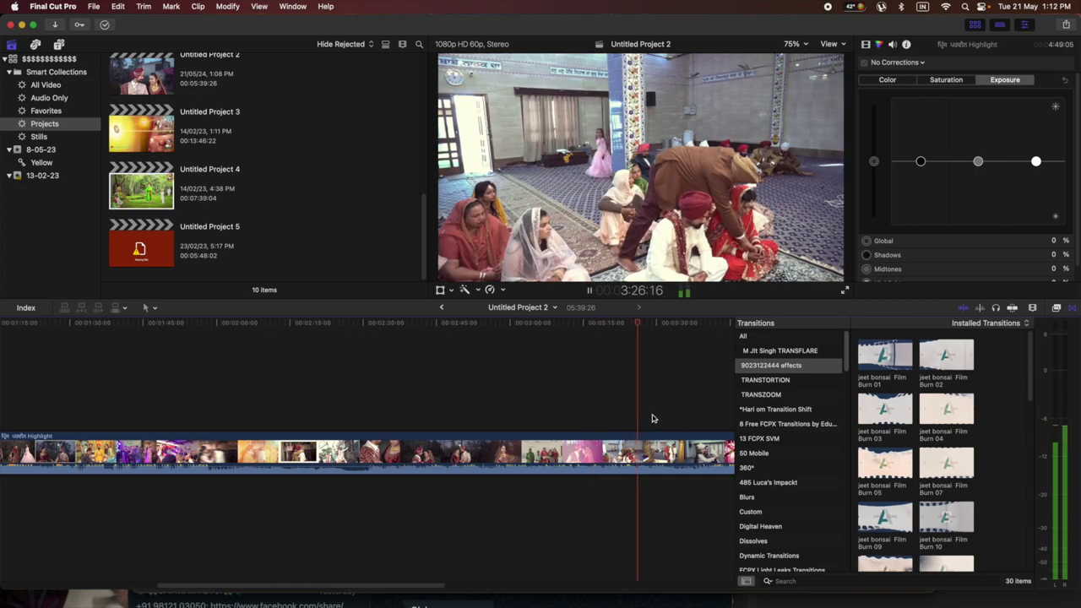
Browse the TRANSTORTION and TRANSZOOM categories and preview Diagonal Slide 1 from Directional Blurs.
{"action": "scroll", "coordinate": [726, 400], "scroll_direction": "right", "scroll_amount": 2}
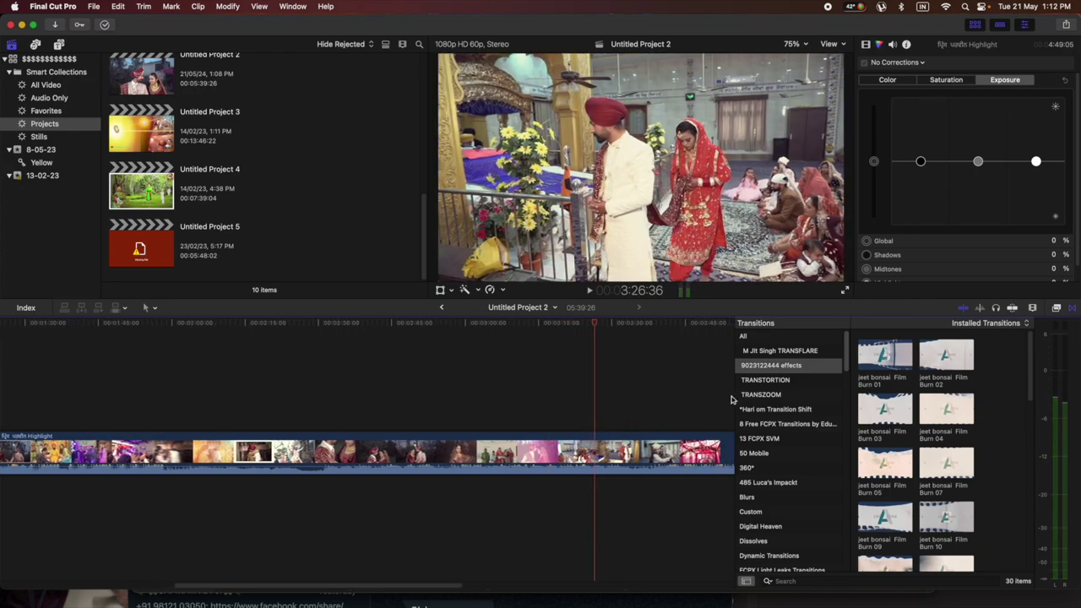
{"action": "left_click", "coordinate": [803, 382]}
{"action": "left_click", "coordinate": [791, 396]}
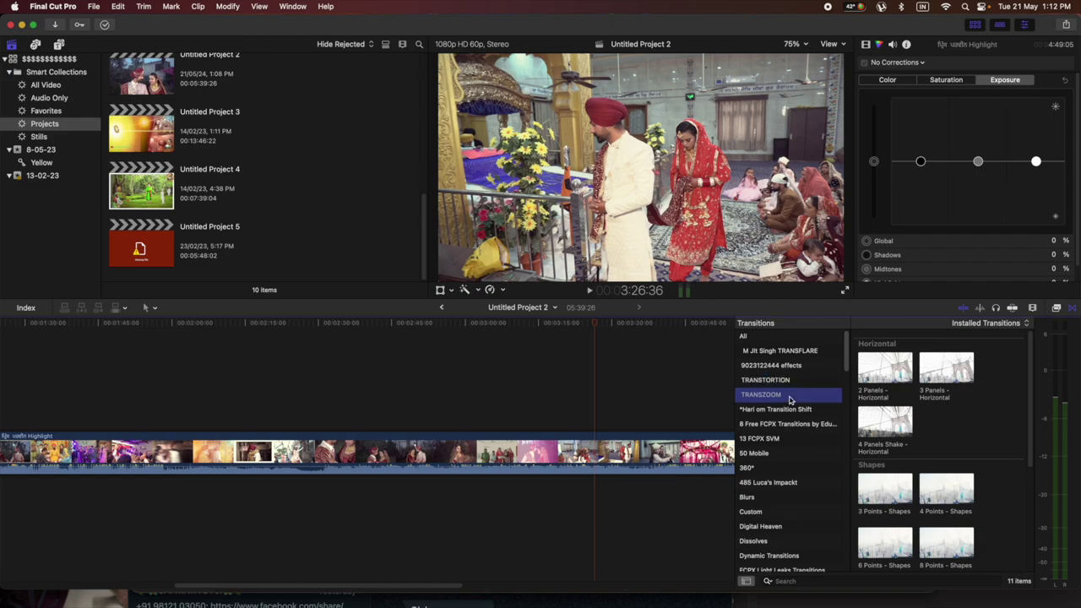
{"action": "left_click", "coordinate": [807, 420]}
{"action": "left_click", "coordinate": [810, 397]}
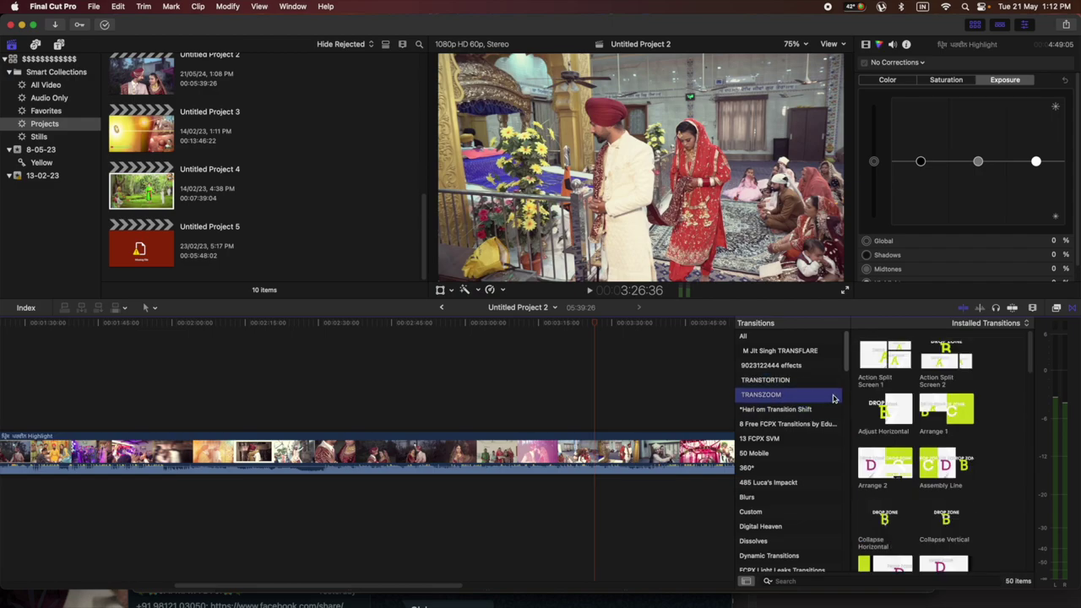
{"action": "left_click", "coordinate": [896, 360]}
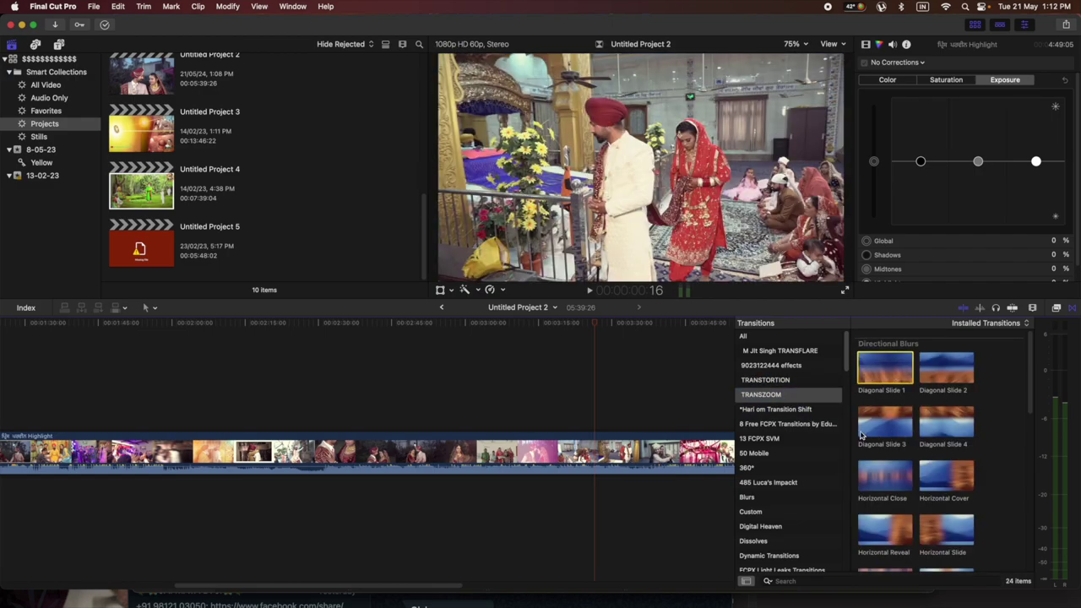
Blade the clip at the gurdwara shot near 3:24, add a Diagonal Slide blur transition, and play it.
{"action": "left_click", "coordinate": [627, 437]}
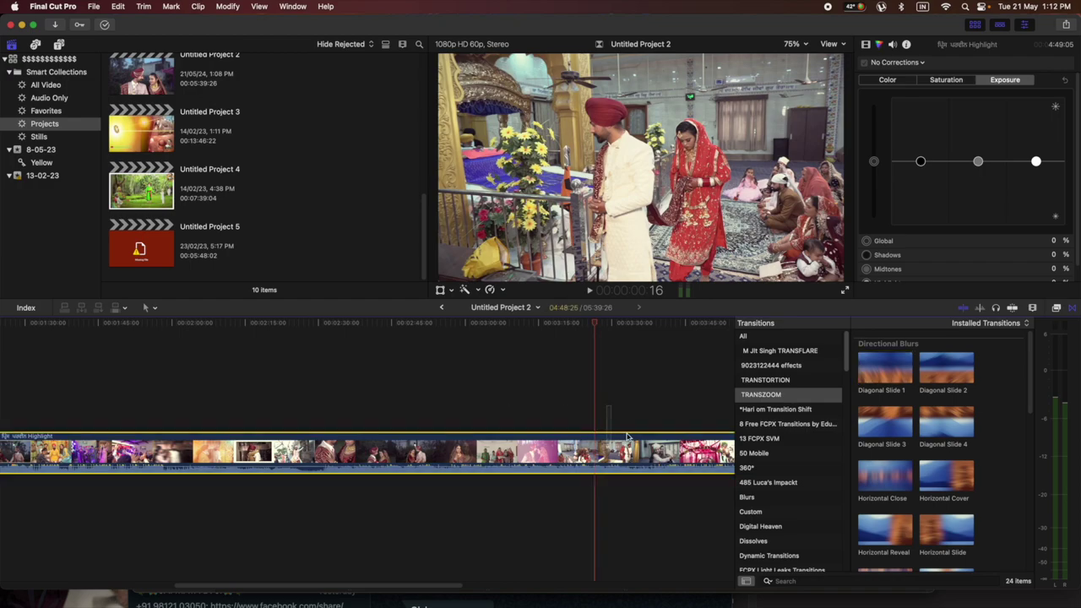
{"action": "key", "text": "super+b"}
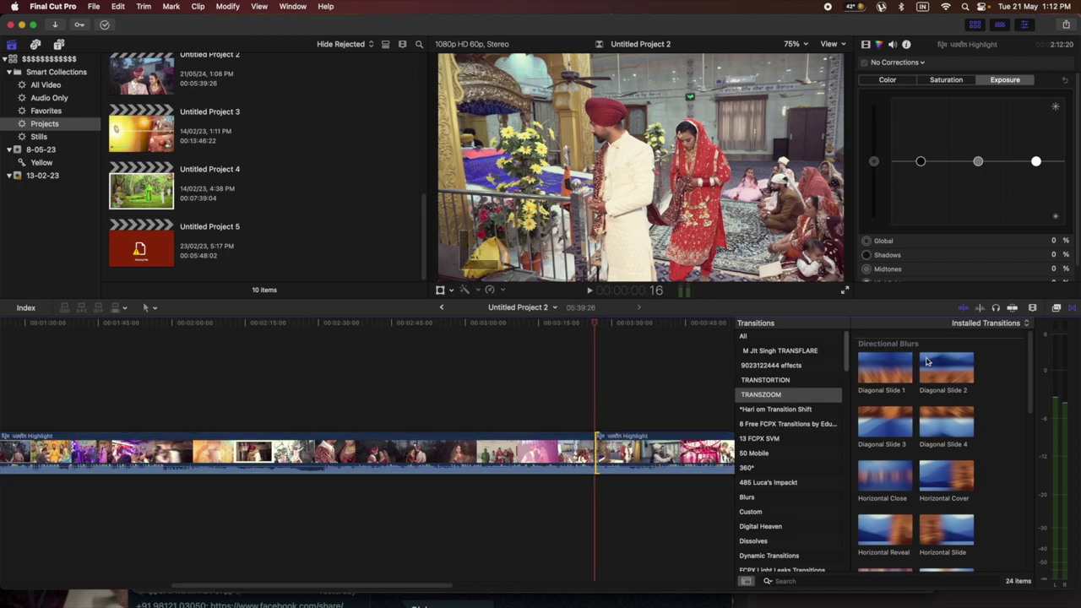
{"action": "left_click_drag", "start_coordinate": [872, 372], "coordinate": [613, 448]}
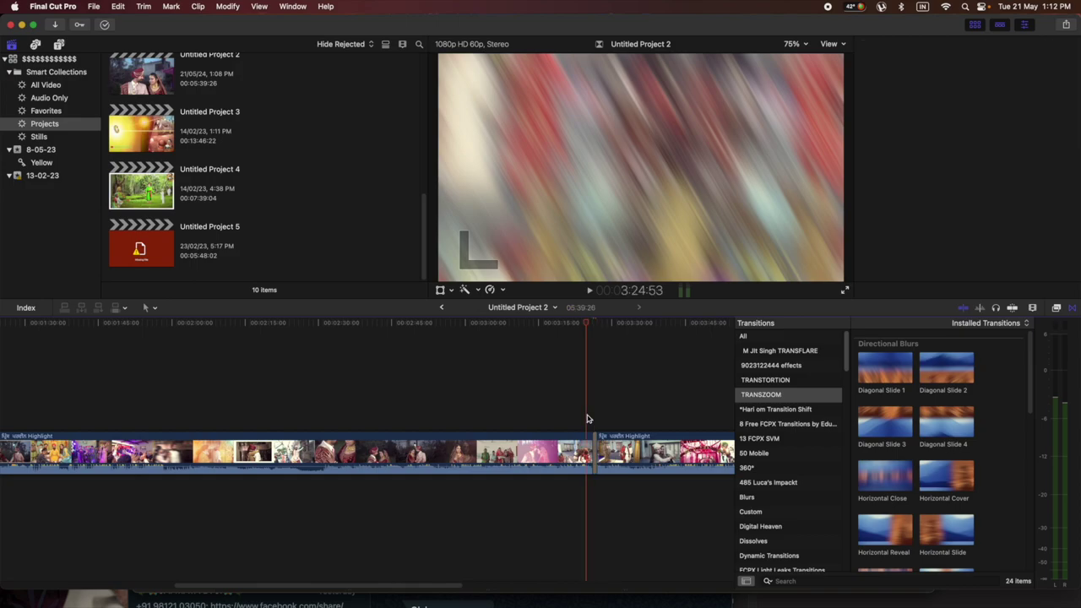
{"action": "key", "text": "space"}
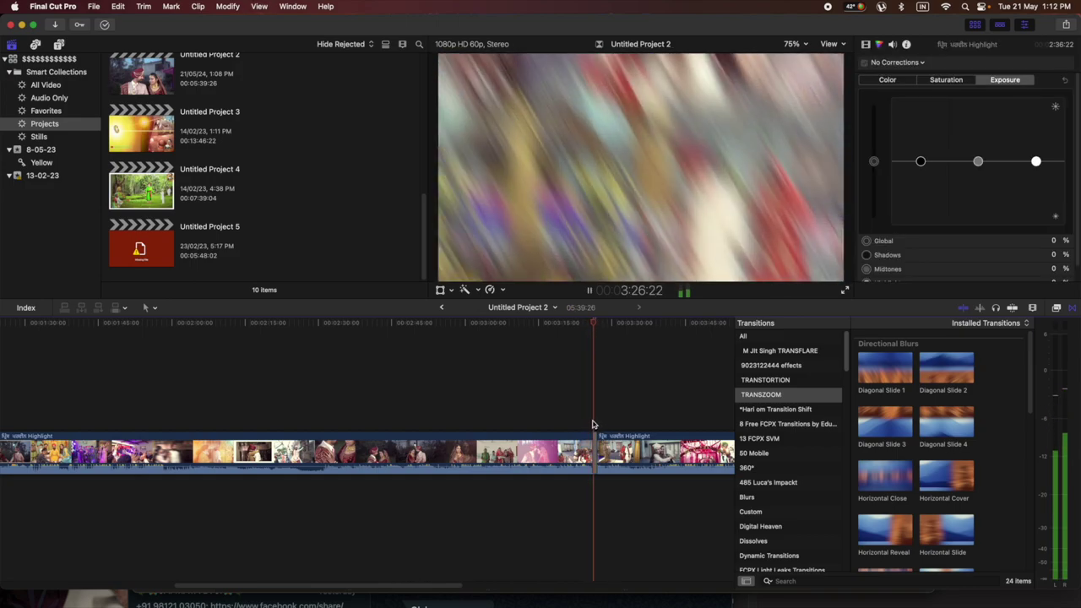
{"action": "key", "text": "space"}
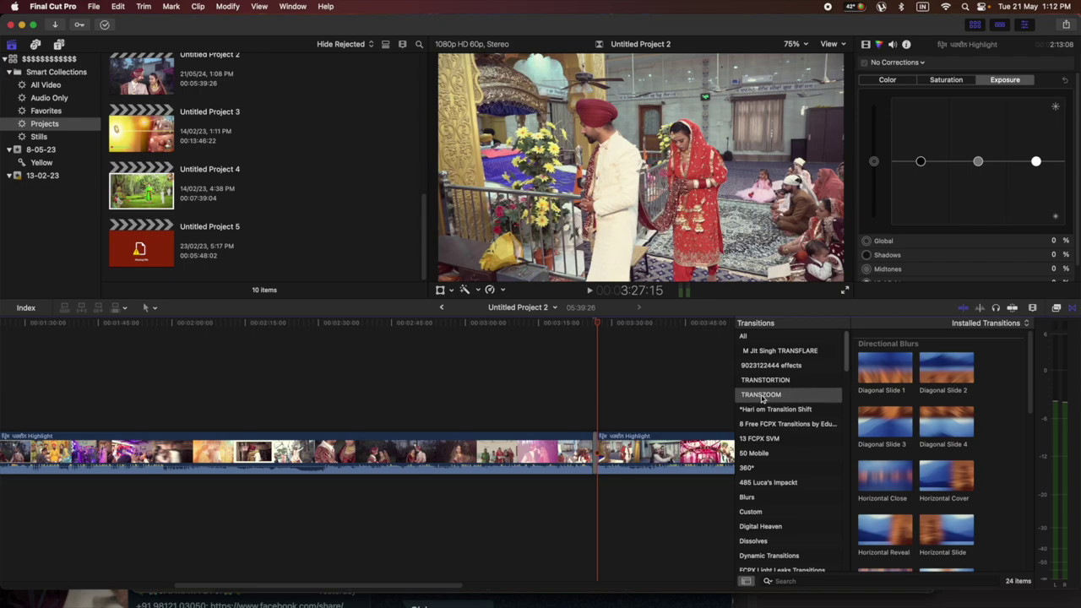
Drop Spin and Zoom In from Radial Blur onto the gurdwara cut and play it back.
{"action": "scroll", "coordinate": [893, 369], "scroll_direction": "down", "scroll_amount": 10}
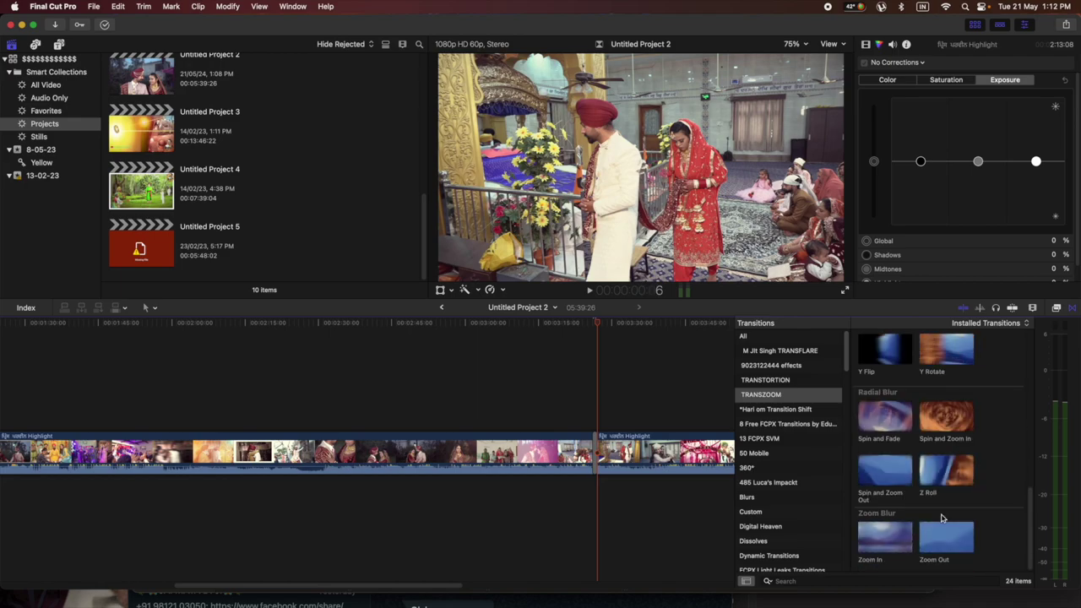
{"action": "scroll", "coordinate": [943, 517], "scroll_direction": "up", "scroll_amount": 1}
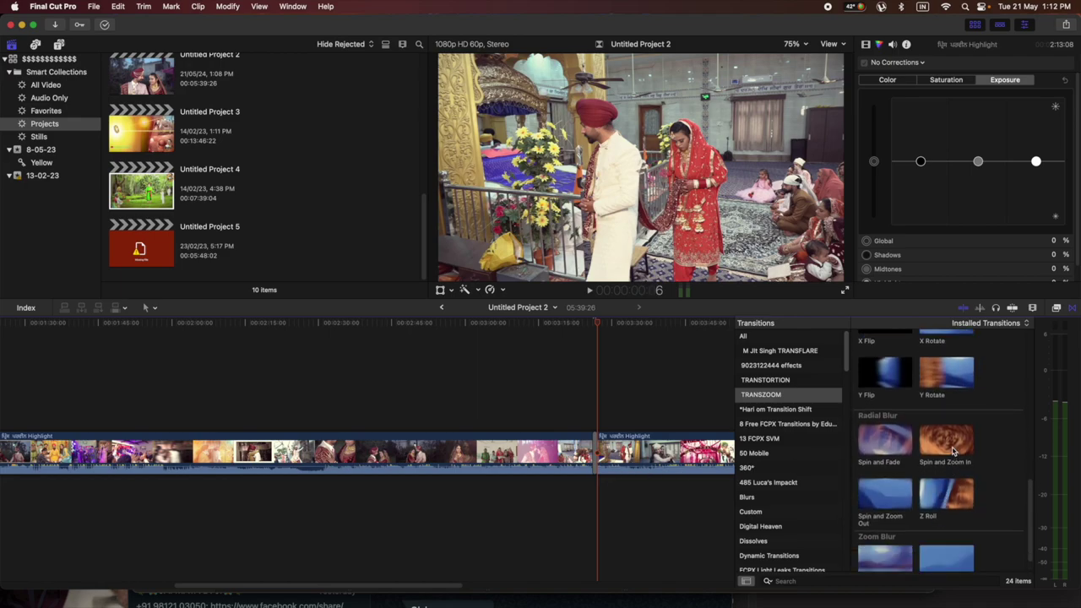
{"action": "left_click_drag", "start_coordinate": [681, 458], "coordinate": [604, 473]}
{"action": "key", "text": "space"}
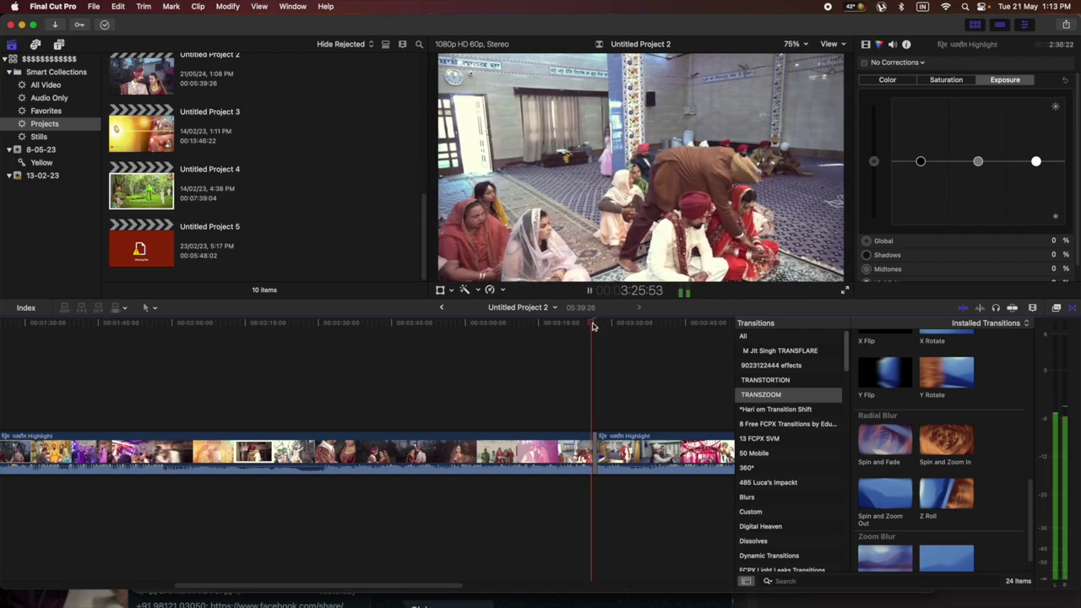
{"action": "key", "text": "space"}
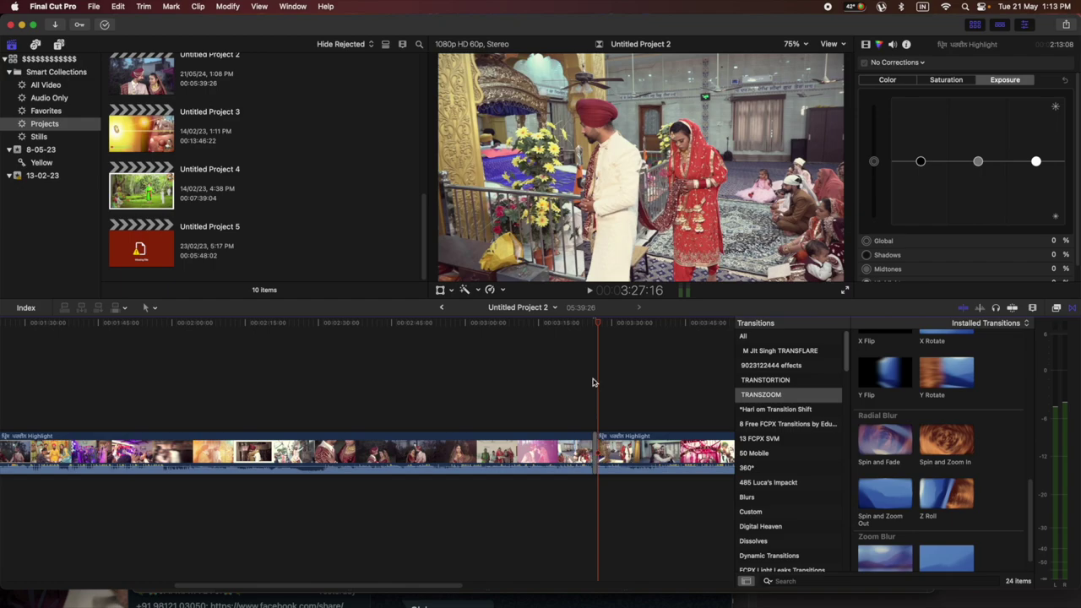
Jump to the framed shots near 1:23, play them, and select the second highlight clip.
{"action": "key", "text": "Home"}
{"action": "left_click", "coordinate": [434, 381]}
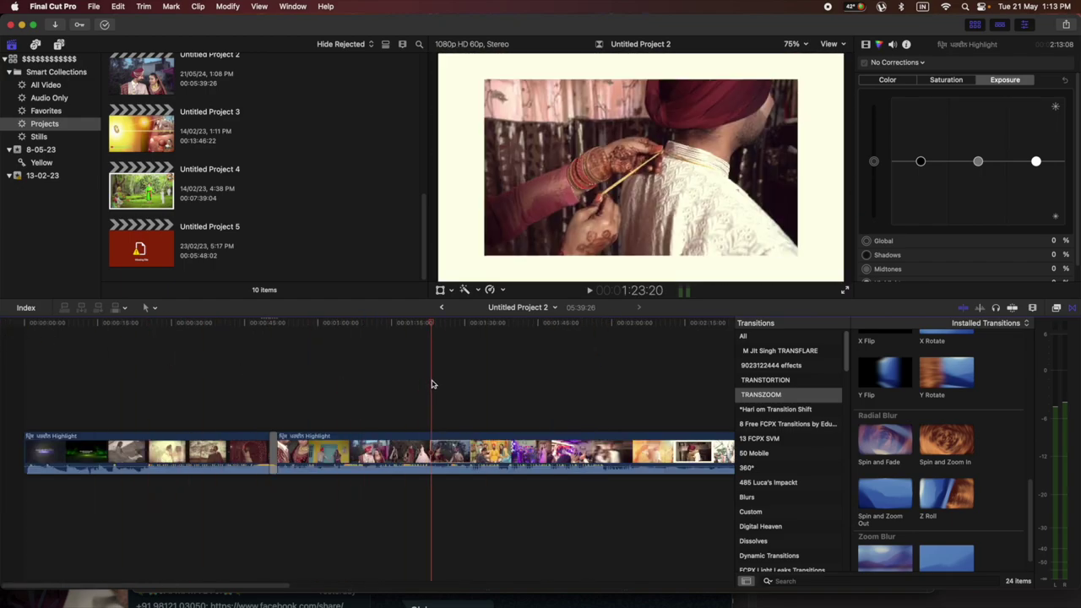
{"action": "key", "text": "space"}
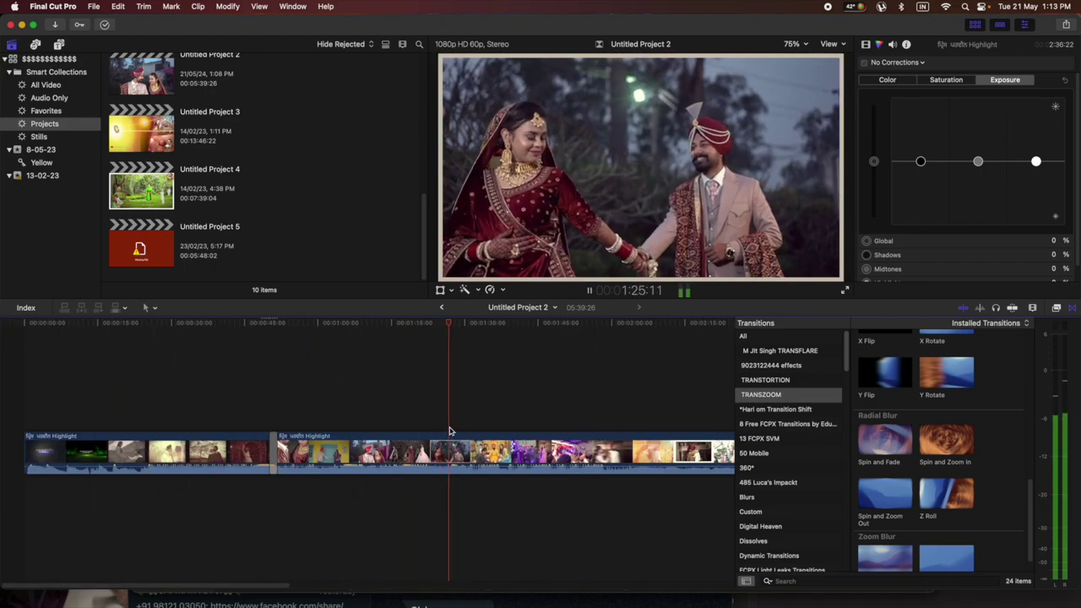
{"action": "key", "text": "space"}
{"action": "left_click", "coordinate": [457, 456]}
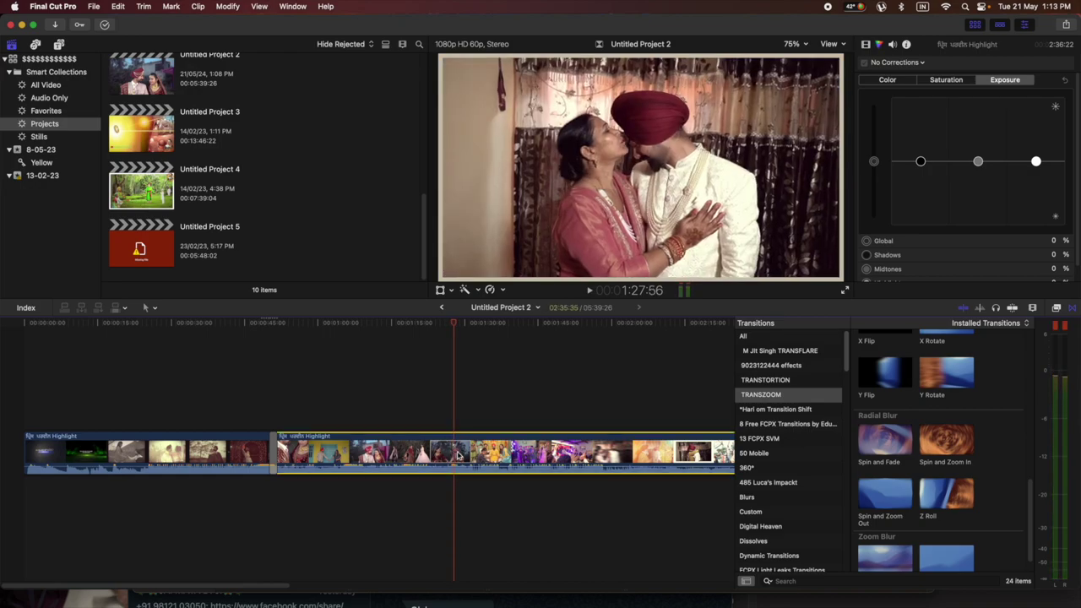
Preview the Zoom In and Y Flip transitions in the Transitions browser.
{"action": "scroll", "coordinate": [456, 456], "scroll_direction": "right", "scroll_amount": 5}
{"action": "scroll", "coordinate": [908, 507], "scroll_direction": "down", "scroll_amount": 1}
{"action": "left_click", "coordinate": [885, 537]}
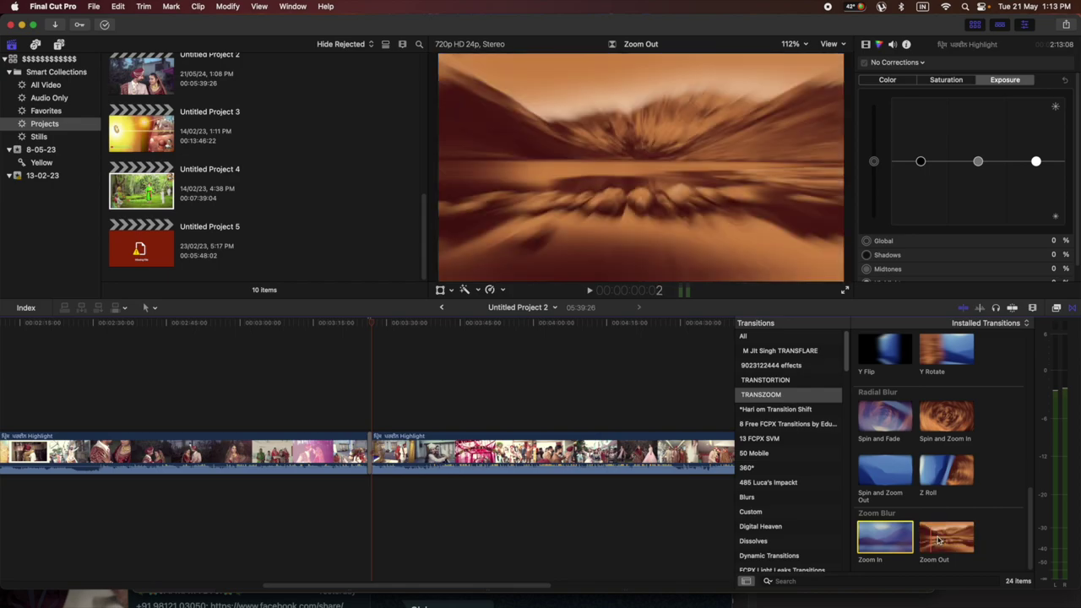
{"action": "scroll", "coordinate": [936, 485], "scroll_direction": "up", "scroll_amount": 3}
{"action": "scroll", "coordinate": [920, 496], "scroll_direction": "down", "scroll_amount": 1}
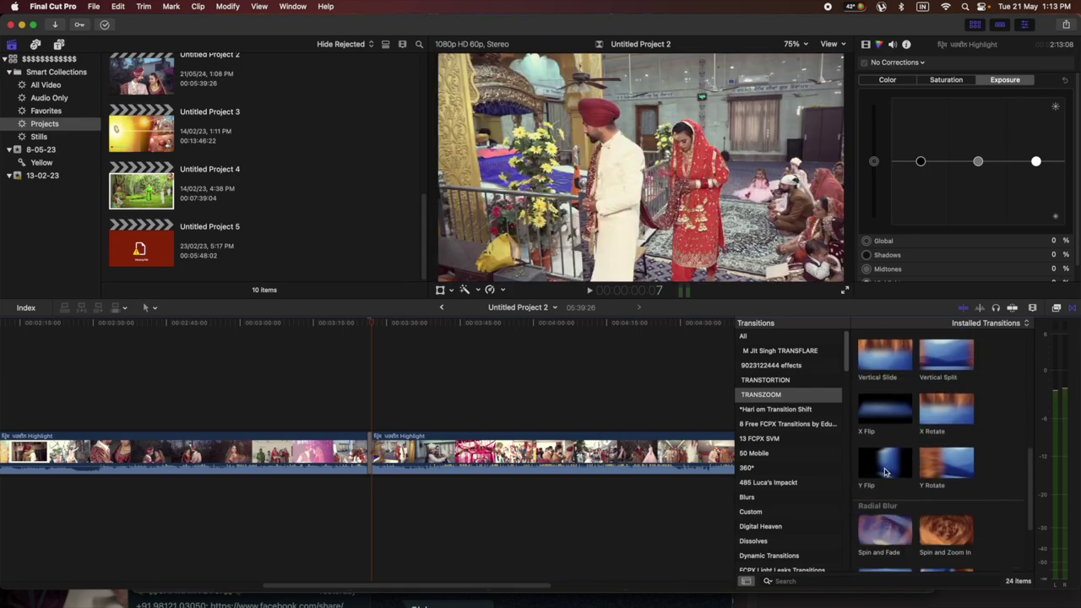
{"action": "left_click", "coordinate": [885, 473]}
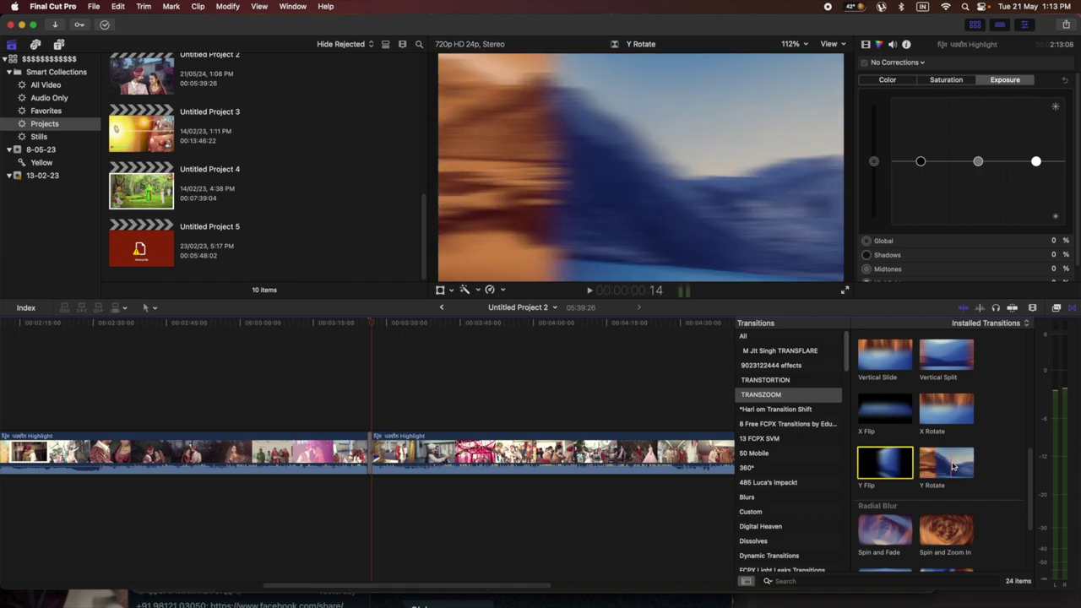
Show the Hari om Transition Shift pack's 13 FCPX SVM set and skim Gooey Trans and Ink Bleed.
{"action": "scroll", "coordinate": [882, 409], "scroll_direction": "up", "scroll_amount": 3}
{"action": "scroll", "coordinate": [882, 409], "scroll_direction": "up", "scroll_amount": 1}
{"action": "scroll", "coordinate": [887, 422], "scroll_direction": "up", "scroll_amount": 2}
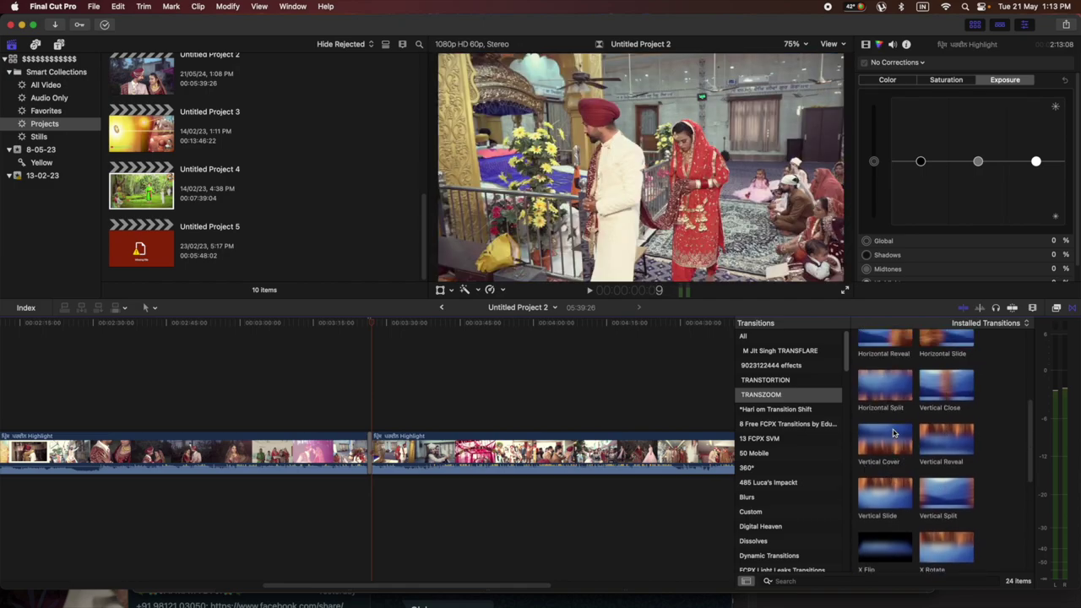
{"action": "left_click", "coordinate": [771, 411]}
{"action": "left_click", "coordinate": [841, 438]}
{"action": "scroll", "coordinate": [845, 422], "scroll_direction": "down", "scroll_amount": 2}
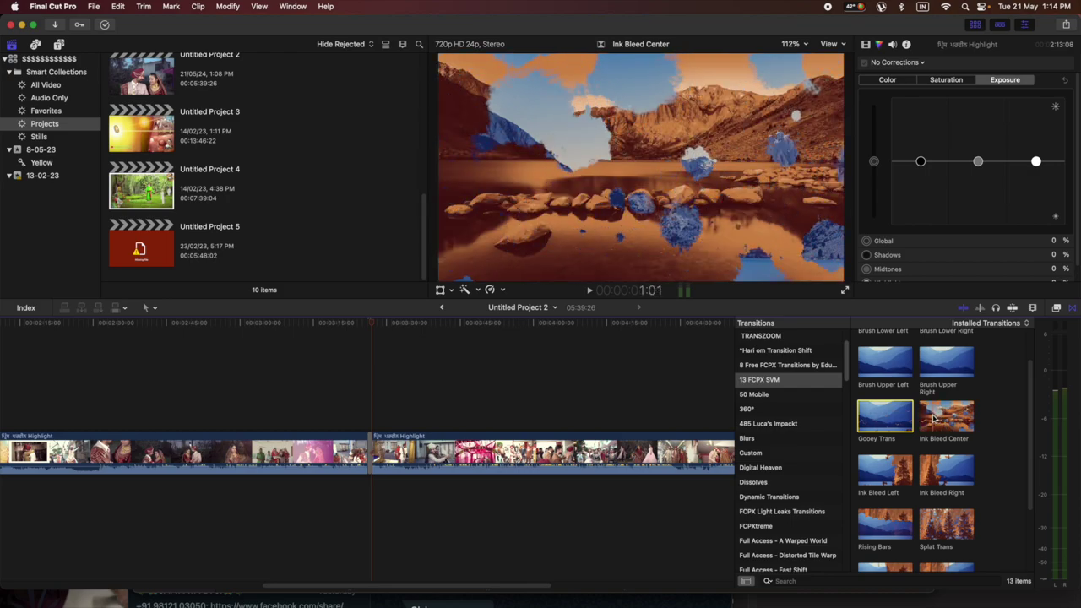
{"action": "left_click", "coordinate": [432, 414]}
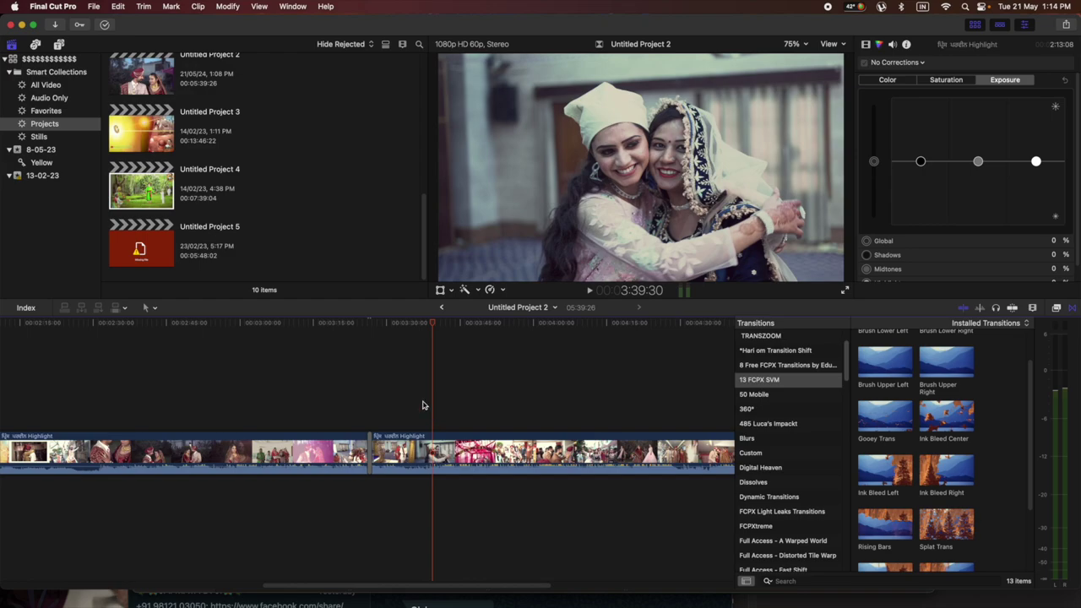
Add the default transition with Cmd+T at the cut near 2:42 and play it back.
{"action": "left_click", "coordinate": [153, 382]}
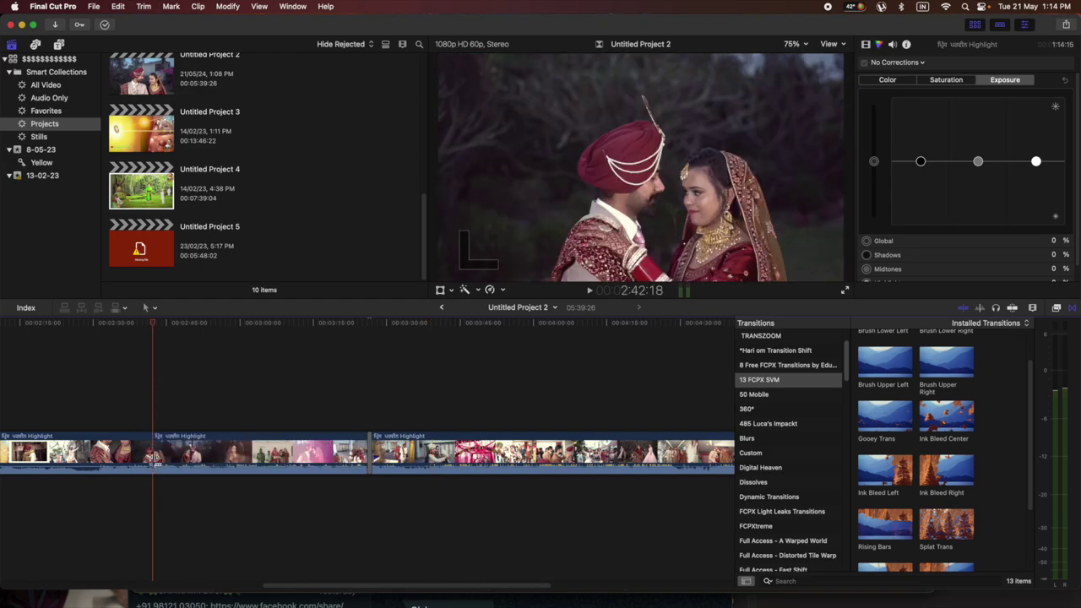
{"action": "key", "text": "super+t"}
{"action": "left_click", "coordinate": [140, 411]}
{"action": "key", "text": "space"}
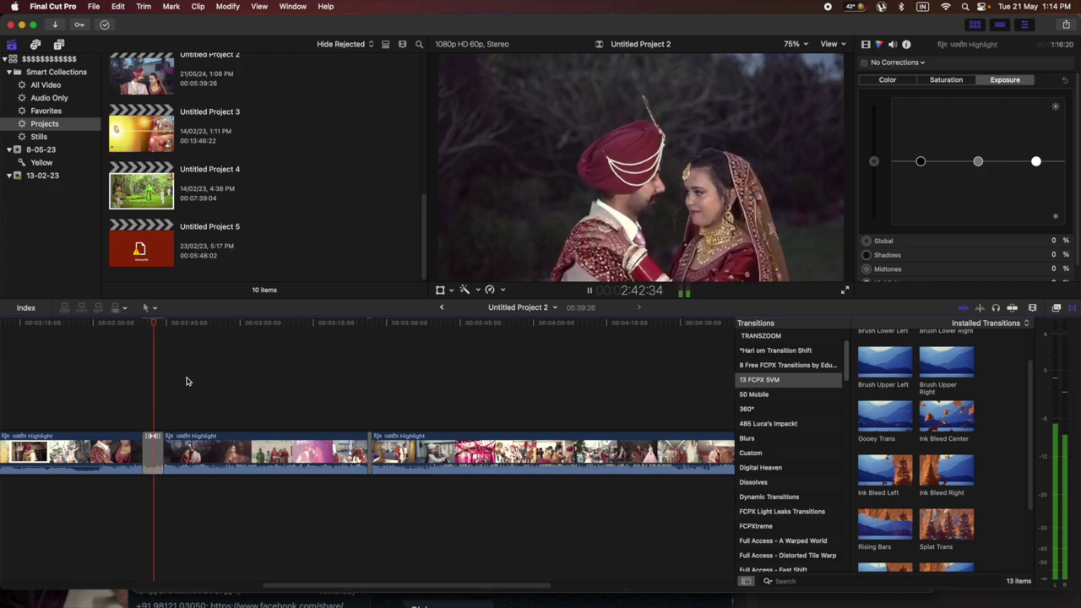
{"action": "key", "text": "space"}
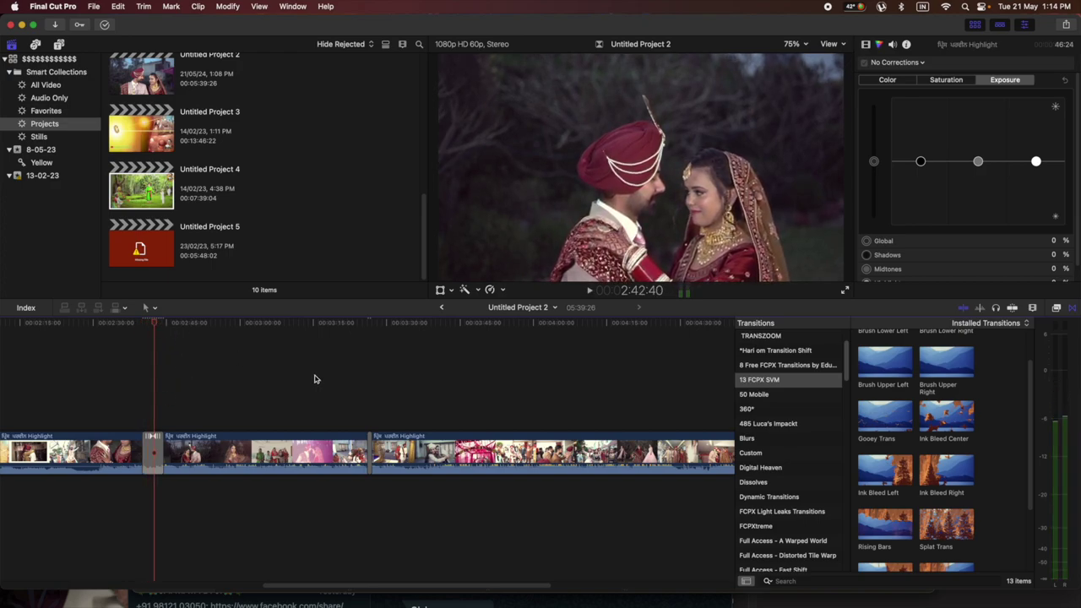
{"action": "left_click_drag", "start_coordinate": [273, 330], "coordinate": [280, 335]}
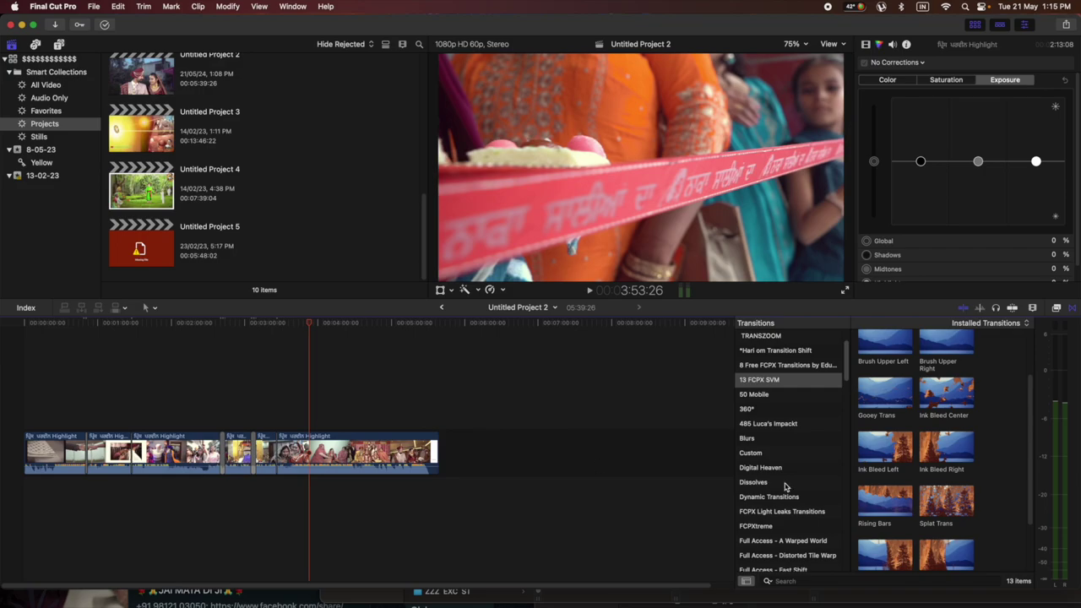
From 50 Mobile, drop mTransition Mobile 03 over Spin and Zoom In near 3:26 and play it.
{"action": "left_click", "coordinate": [768, 397]}
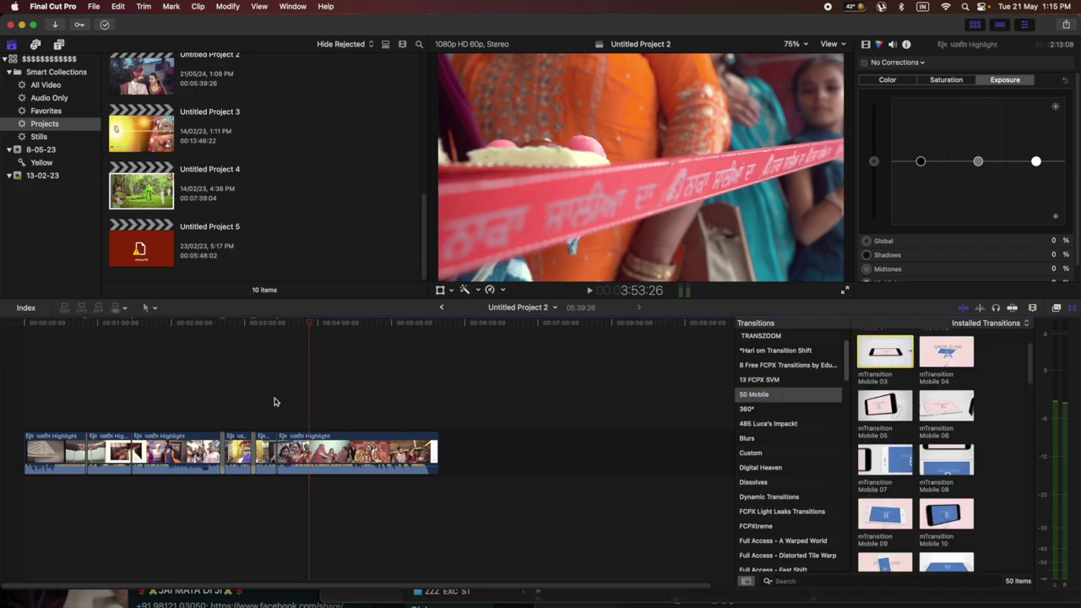
{"action": "left_click", "coordinate": [270, 357]}
{"action": "key", "text": "super+equal"}
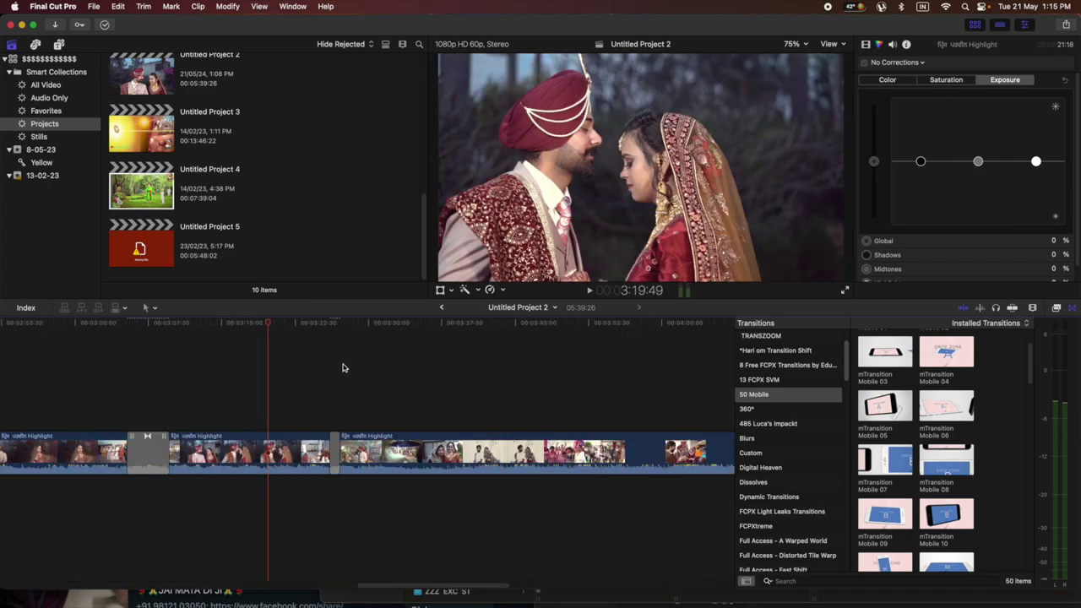
{"action": "left_click", "coordinate": [335, 397]}
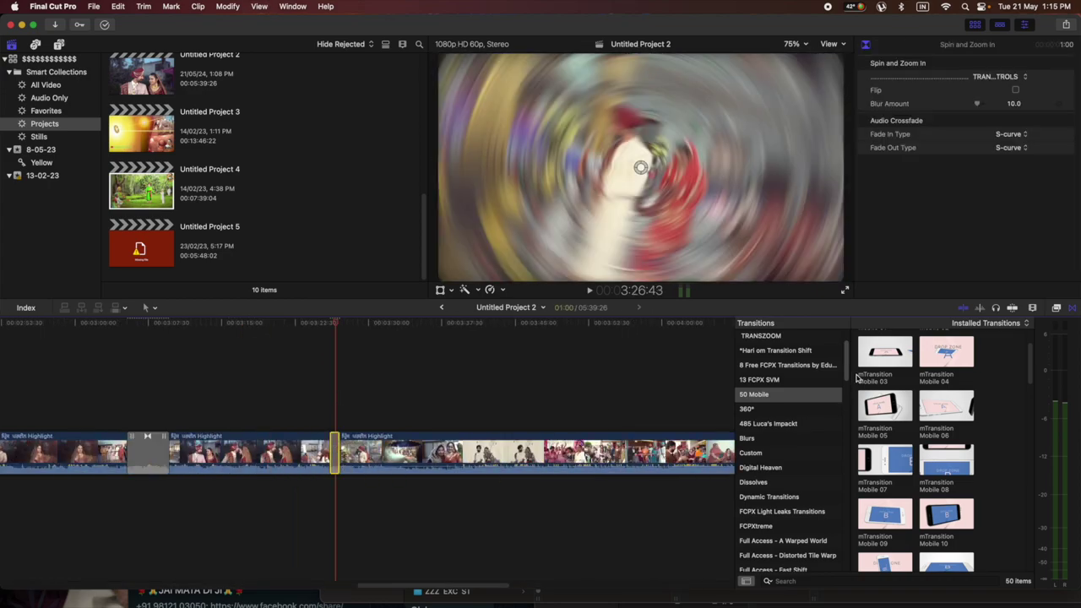
{"action": "left_click_drag", "start_coordinate": [846, 367], "coordinate": [334, 444]}
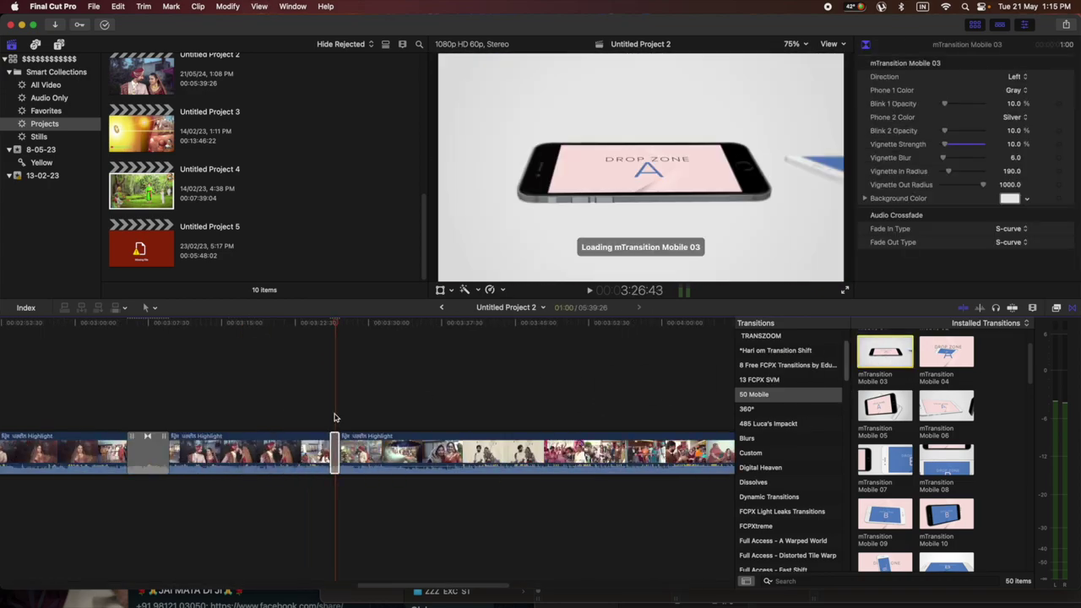
{"action": "left_click", "coordinate": [331, 419]}
{"action": "key", "text": "space"}
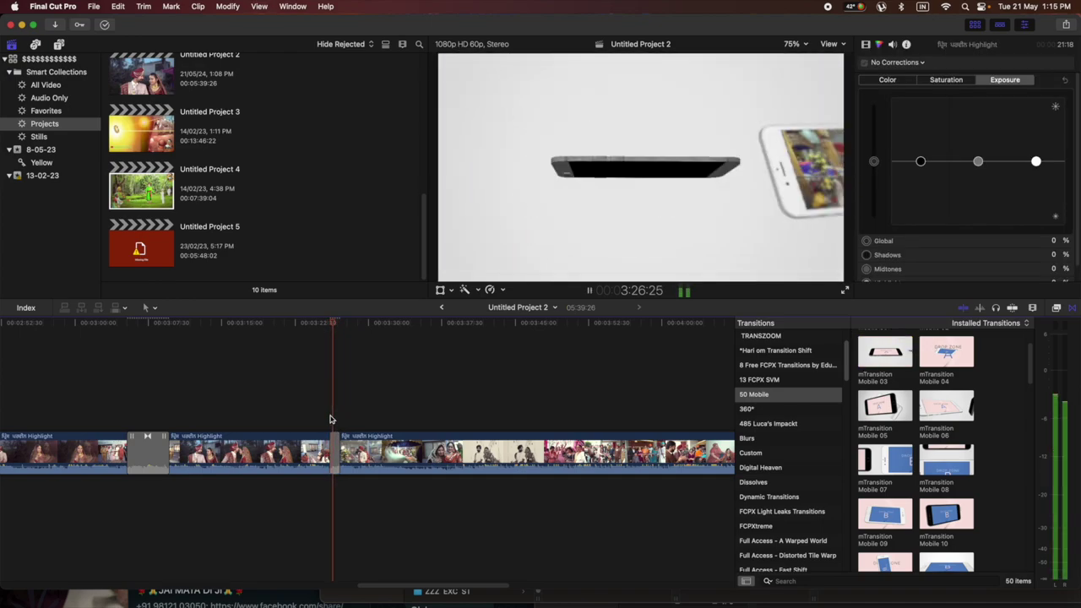
Replay the existing phone transition at the 3:26 gurdwara cut.
{"action": "scroll", "coordinate": [946, 481], "scroll_direction": "down", "scroll_amount": 2}
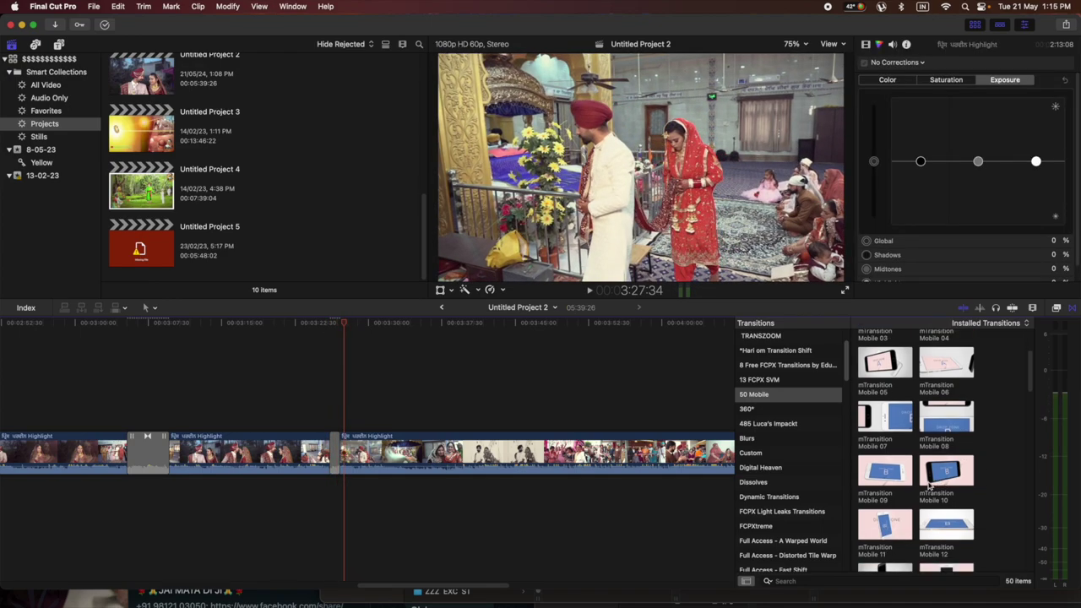
{"action": "left_click", "coordinate": [331, 424]}
{"action": "key", "text": "space"}
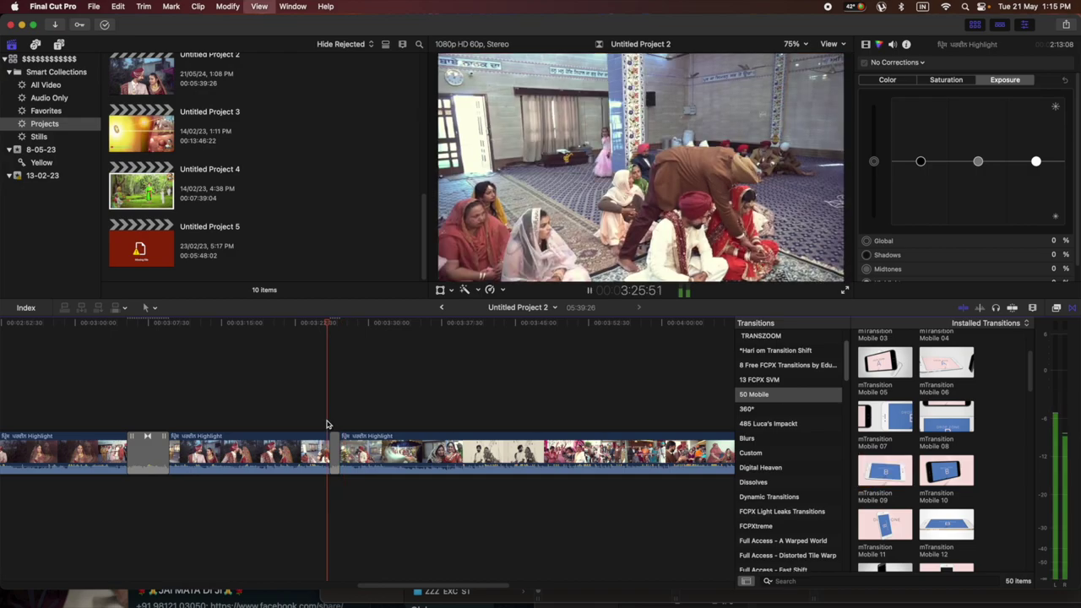
{"action": "key", "text": "space"}
Replace the 3:26 transition with mTransition Mobile 17 from the 50 Mobile grid and preview it.
{"action": "scroll", "coordinate": [940, 355], "scroll_direction": "down", "scroll_amount": 4}
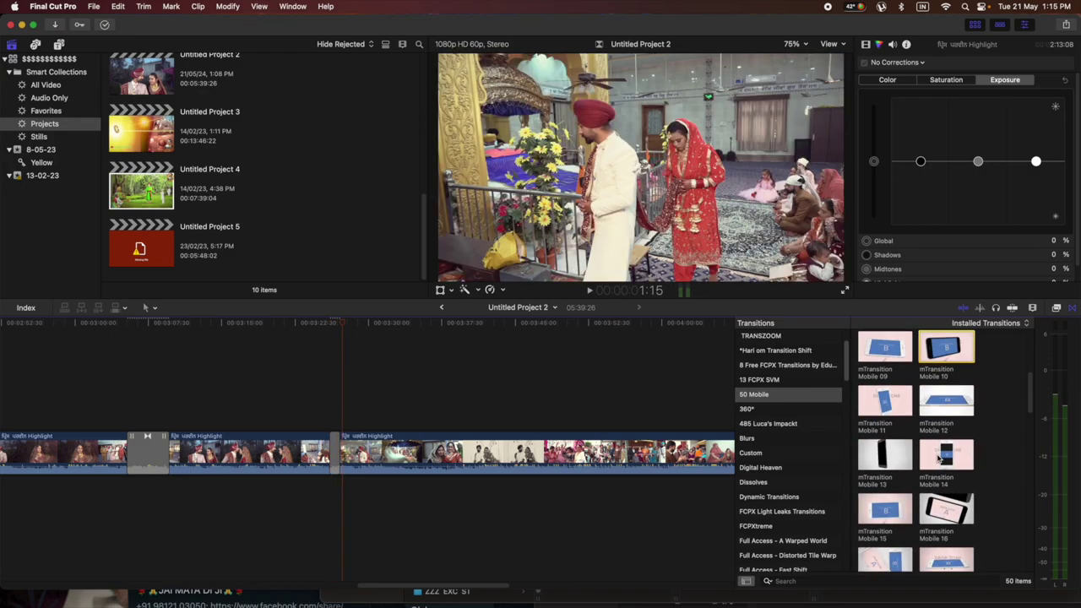
{"action": "scroll", "coordinate": [915, 456], "scroll_direction": "down", "scroll_amount": 2}
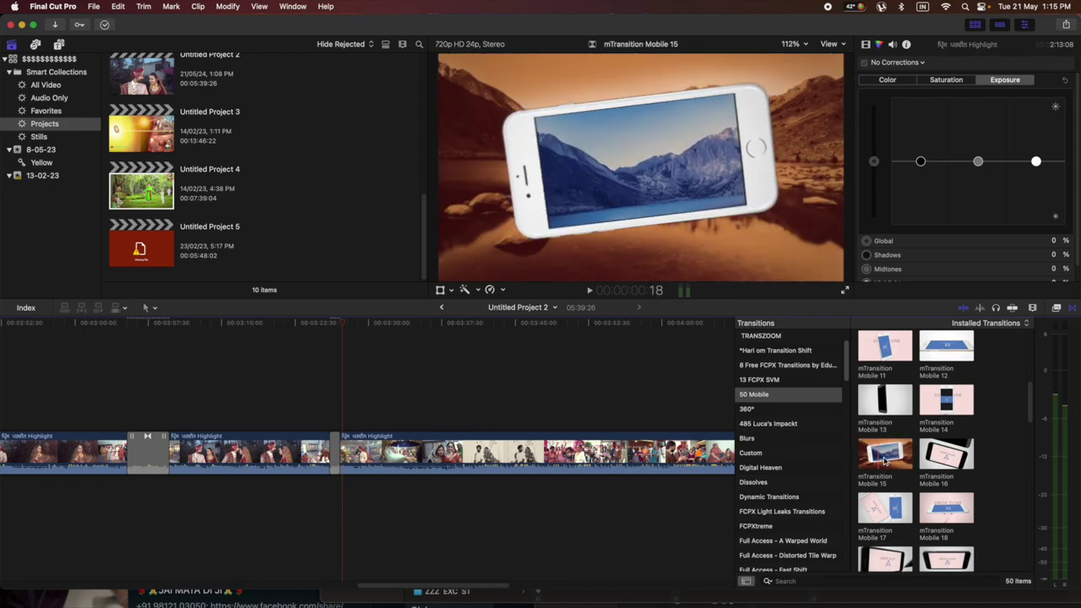
{"action": "scroll", "coordinate": [885, 460], "scroll_direction": "down", "scroll_amount": 2}
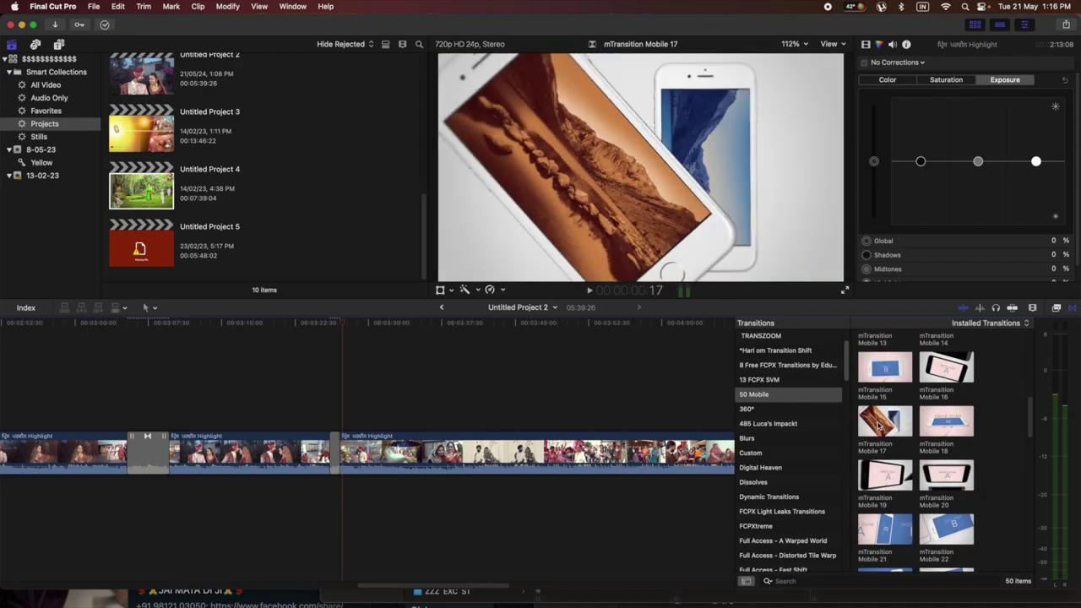
{"action": "left_click_drag", "start_coordinate": [895, 419], "coordinate": [335, 460]}
{"action": "key", "text": "slash"}
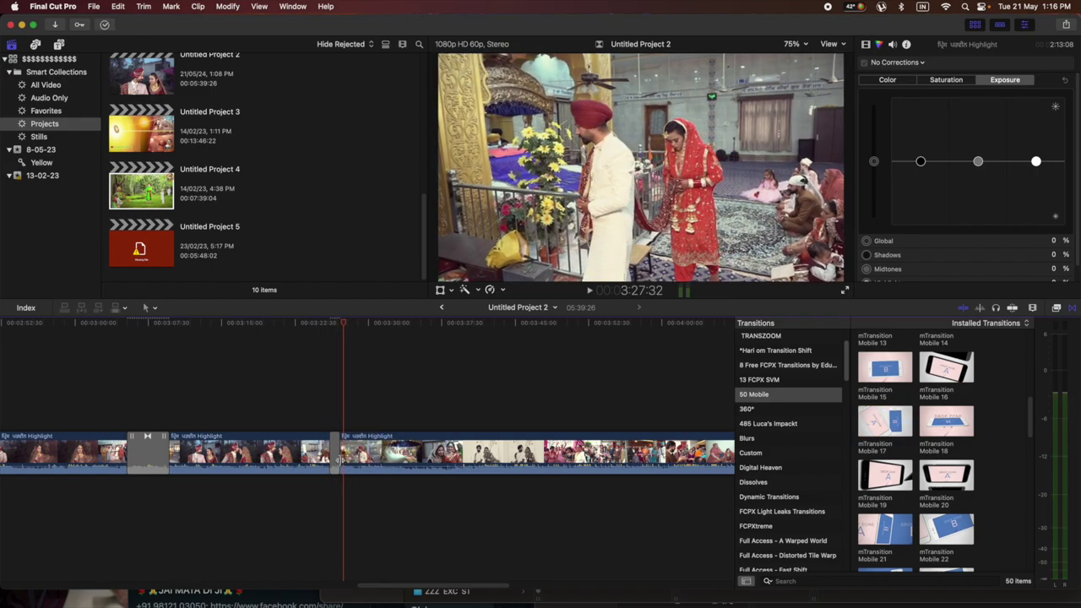
Lengthen the 3:26 transition, swap in handheld mTransition Mobile 29, and play it through.
{"action": "left_click_drag", "start_coordinate": [336, 461], "coordinate": [304, 452]}
{"action": "key", "text": "slash"}
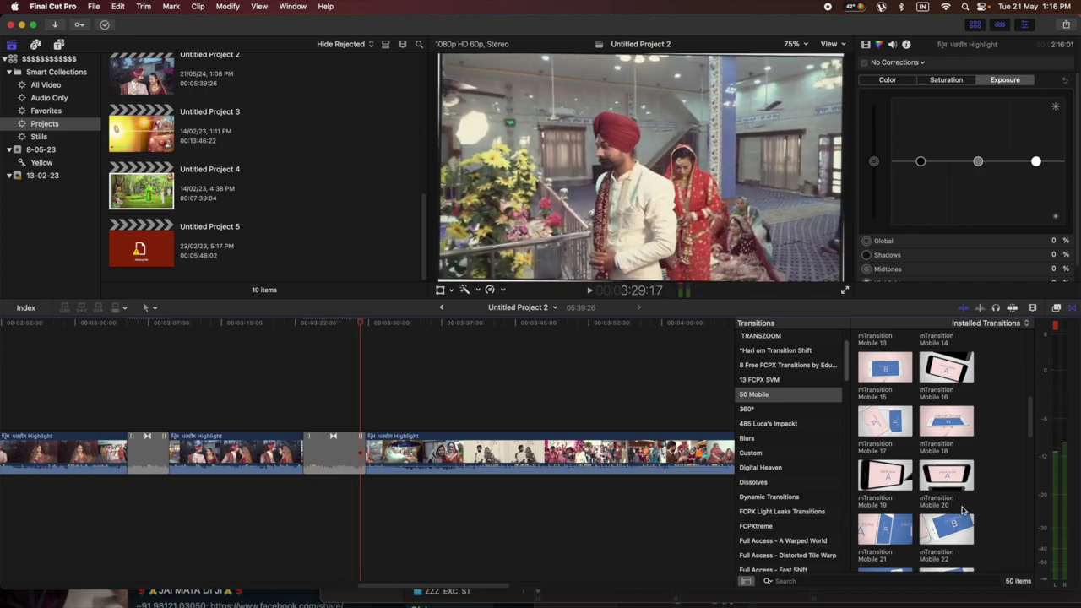
{"action": "scroll", "coordinate": [878, 414], "scroll_direction": "down", "scroll_amount": 8}
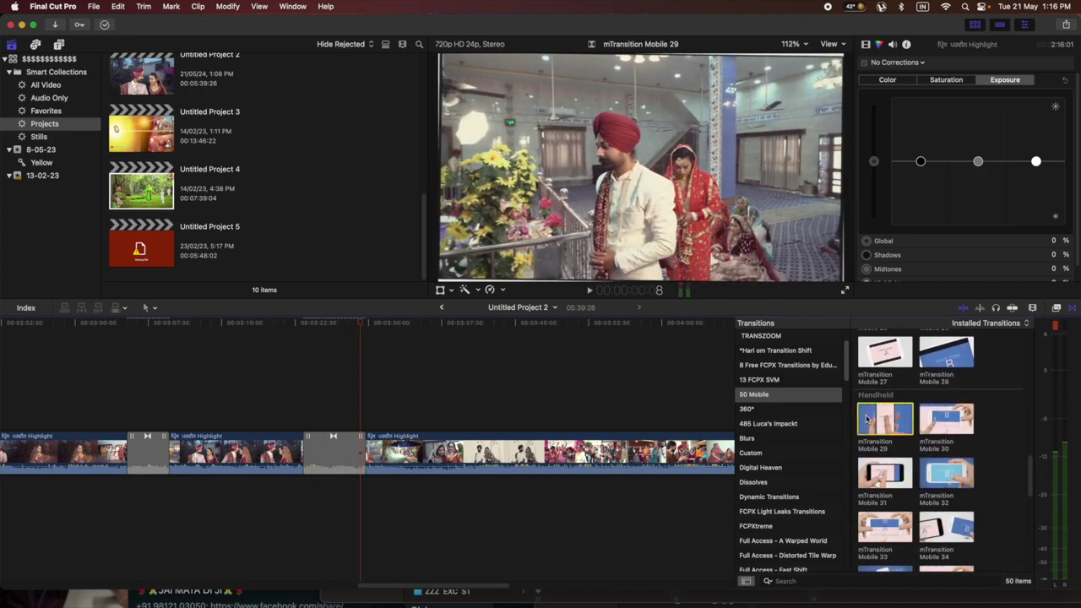
{"action": "left_click_drag", "start_coordinate": [866, 420], "coordinate": [334, 452]}
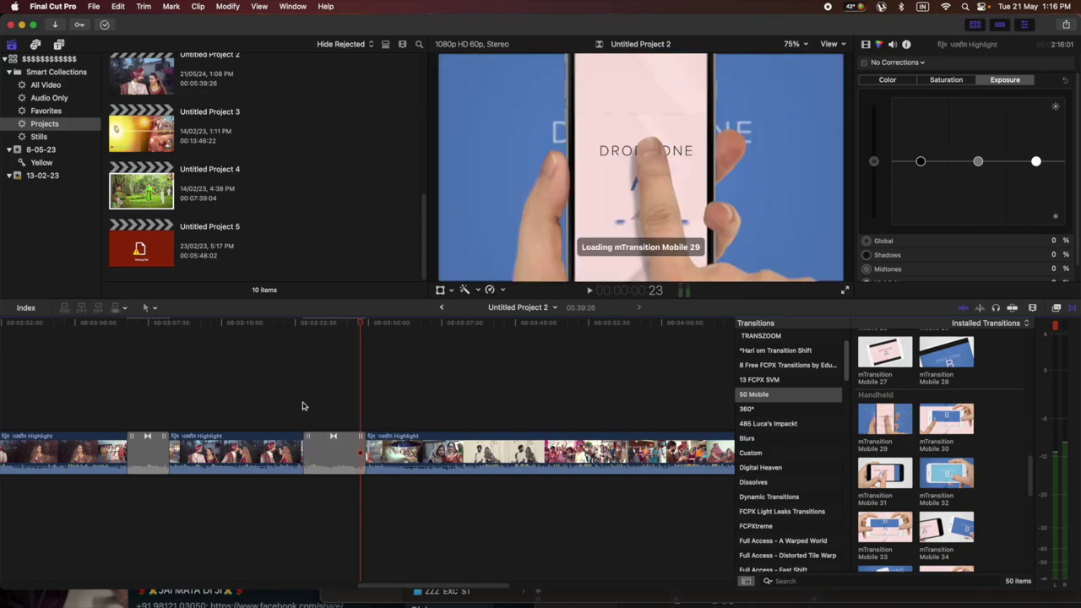
{"action": "left_click", "coordinate": [304, 406]}
{"action": "key", "text": "space"}
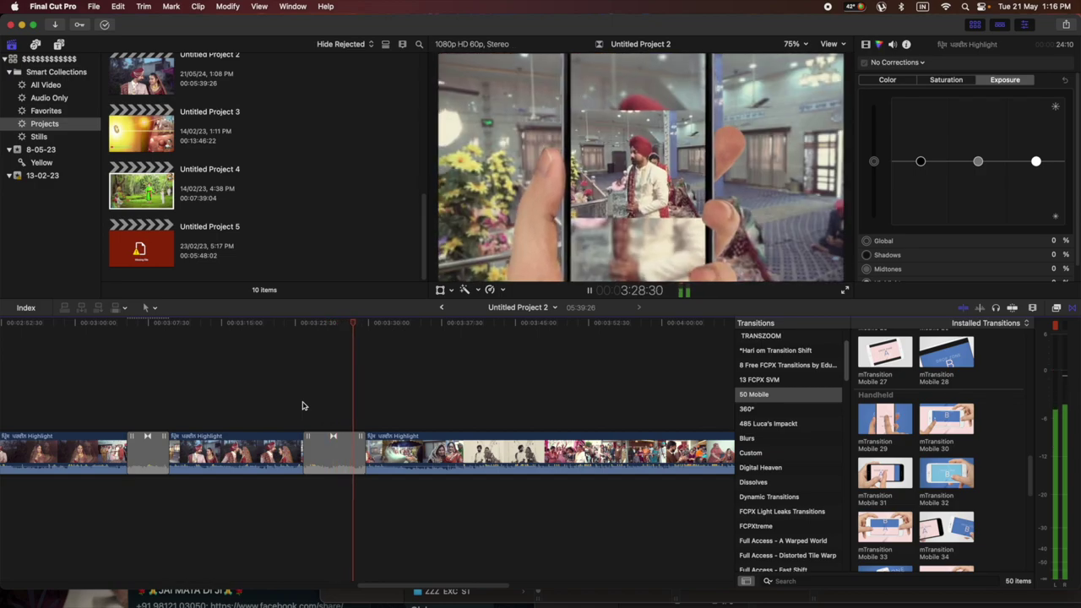
{"action": "key", "text": "space"}
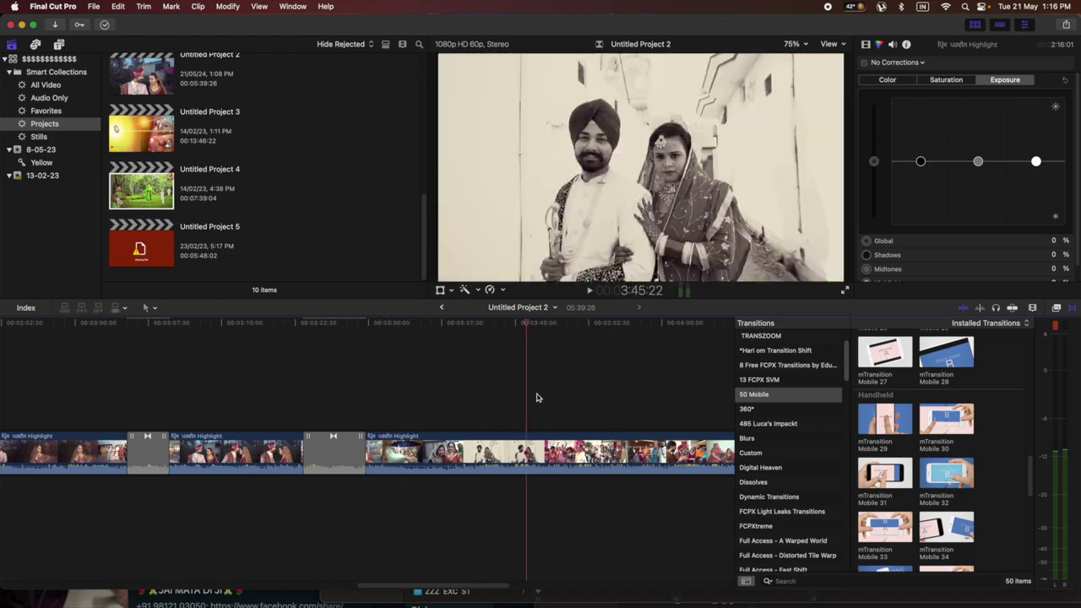
Jump to about 3:45 and show the Custom transitions category, scrolling to the Fast Shift transitions.
{"action": "left_click", "coordinate": [523, 415]}
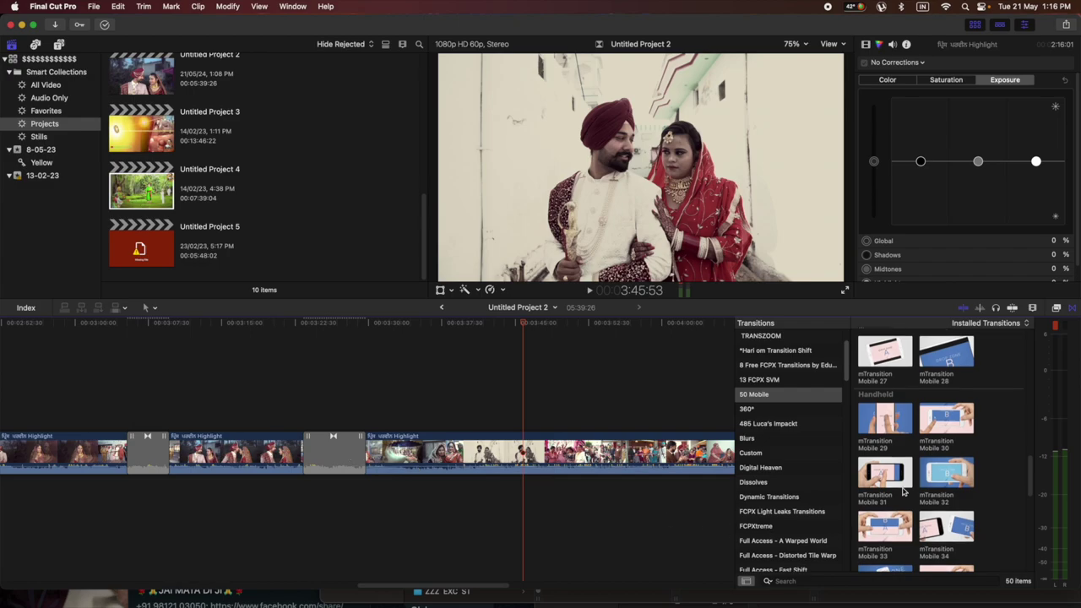
{"action": "scroll", "coordinate": [929, 482], "scroll_direction": "down", "scroll_amount": 5}
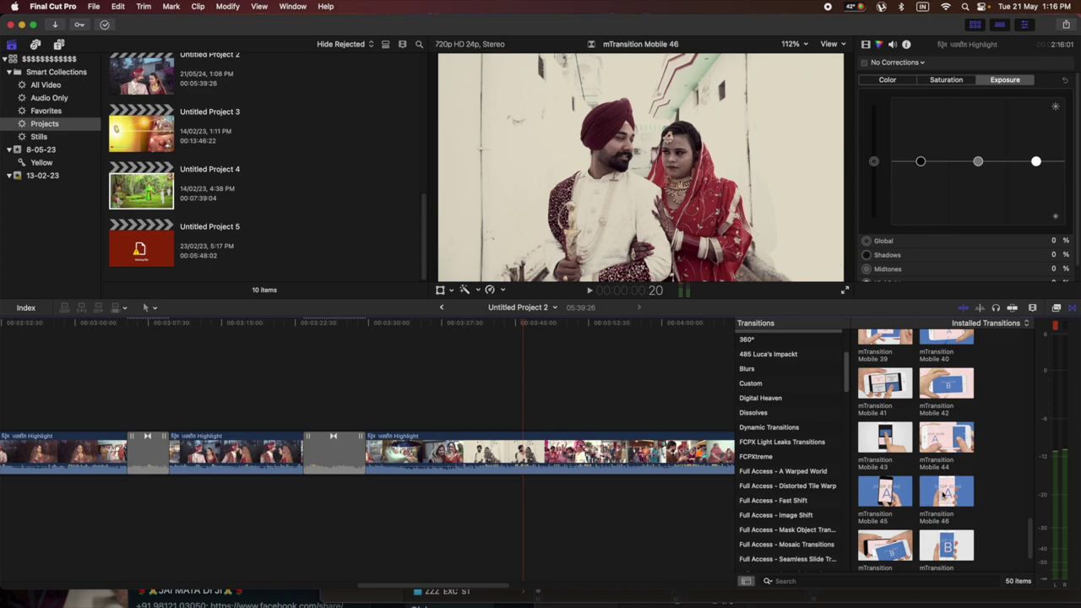
{"action": "scroll", "coordinate": [946, 499], "scroll_direction": "down", "scroll_amount": 1}
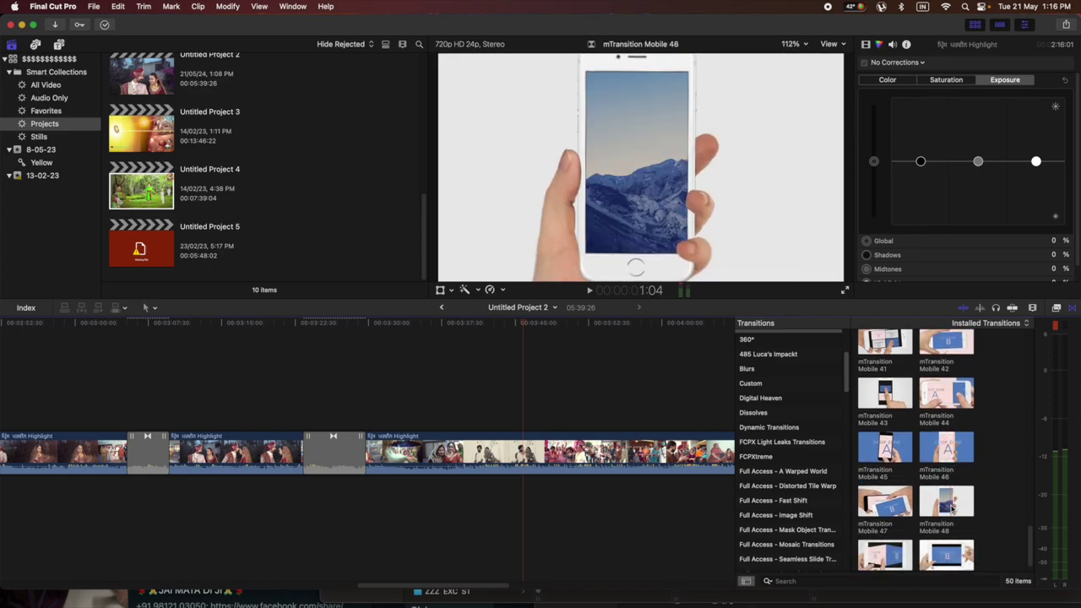
{"action": "left_click", "coordinate": [750, 402]}
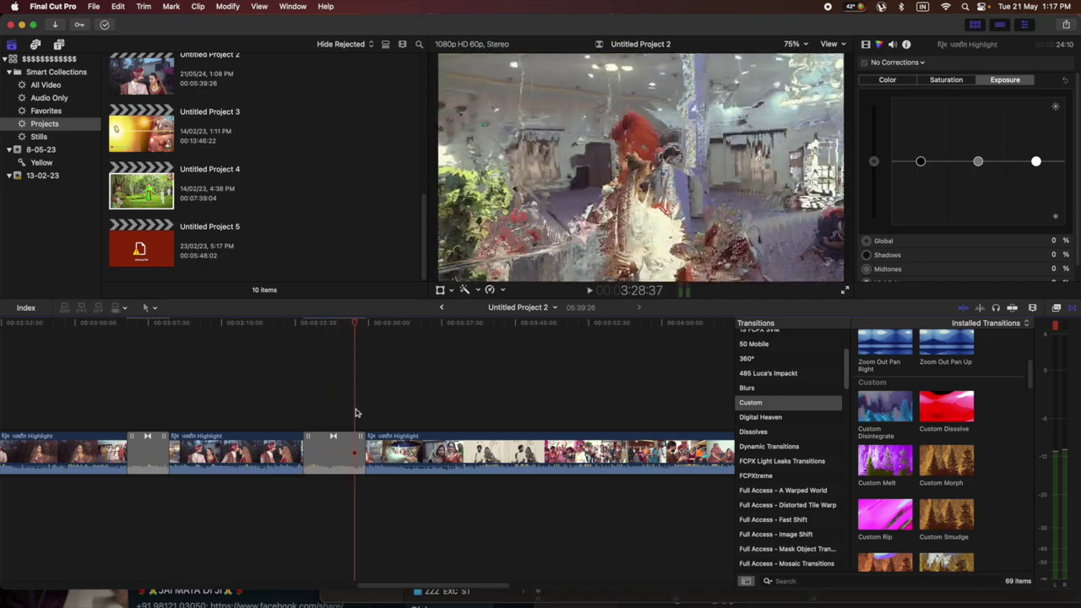
{"action": "scroll", "coordinate": [928, 470], "scroll_direction": "down", "scroll_amount": 3}
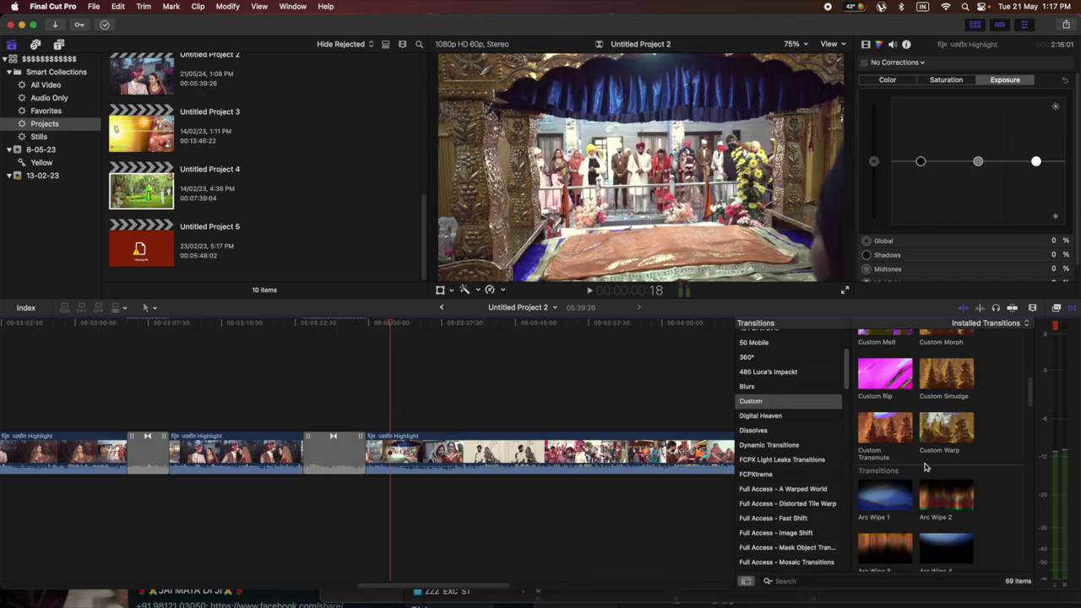
{"action": "scroll", "coordinate": [927, 470], "scroll_direction": "down", "scroll_amount": 2}
Put a Fast Shift transition on the cut, preview it, and shorten it.
{"action": "left_click_drag", "start_coordinate": [928, 471], "coordinate": [313, 425]}
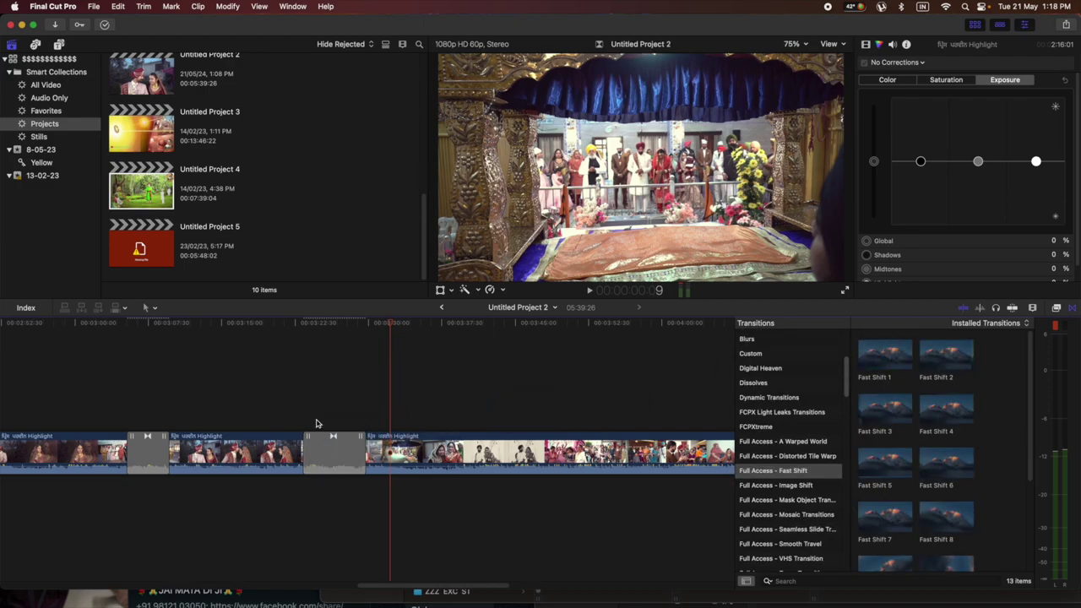
{"action": "key", "text": "space"}
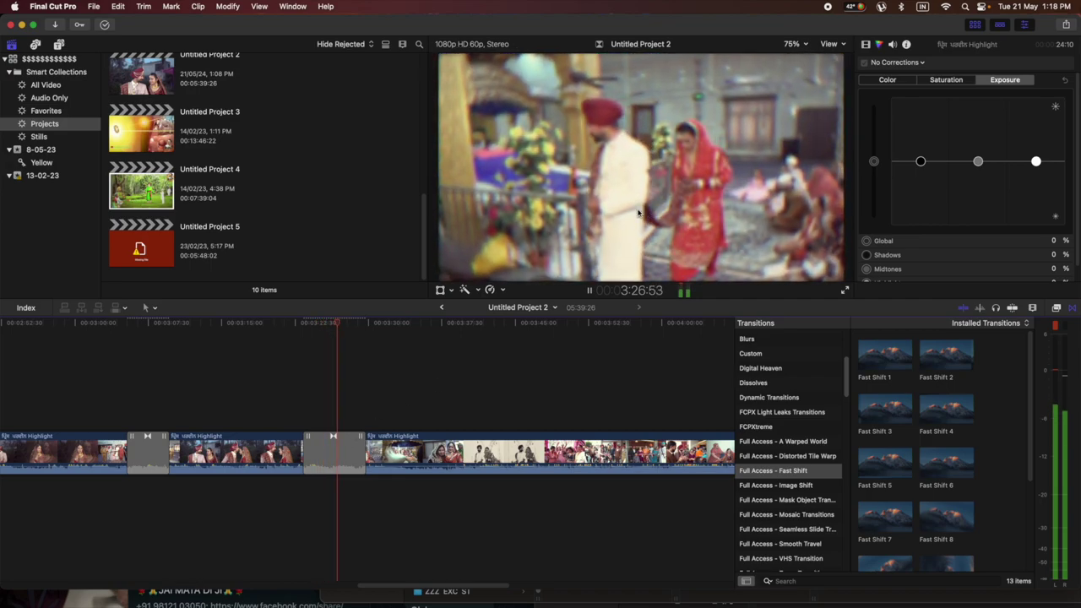
{"action": "left_click_drag", "start_coordinate": [346, 456], "coordinate": [344, 459]}
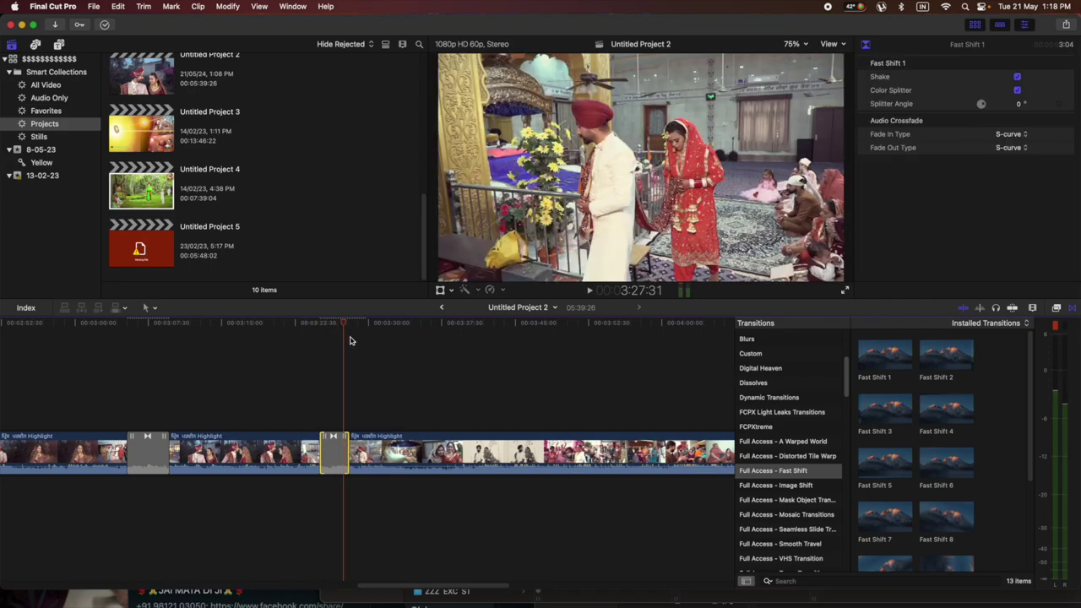
Return to the timeline start and play from about 21 seconds in.
{"action": "left_click_drag", "start_coordinate": [346, 338], "coordinate": [2, 342]}
{"action": "left_click", "coordinate": [230, 376]}
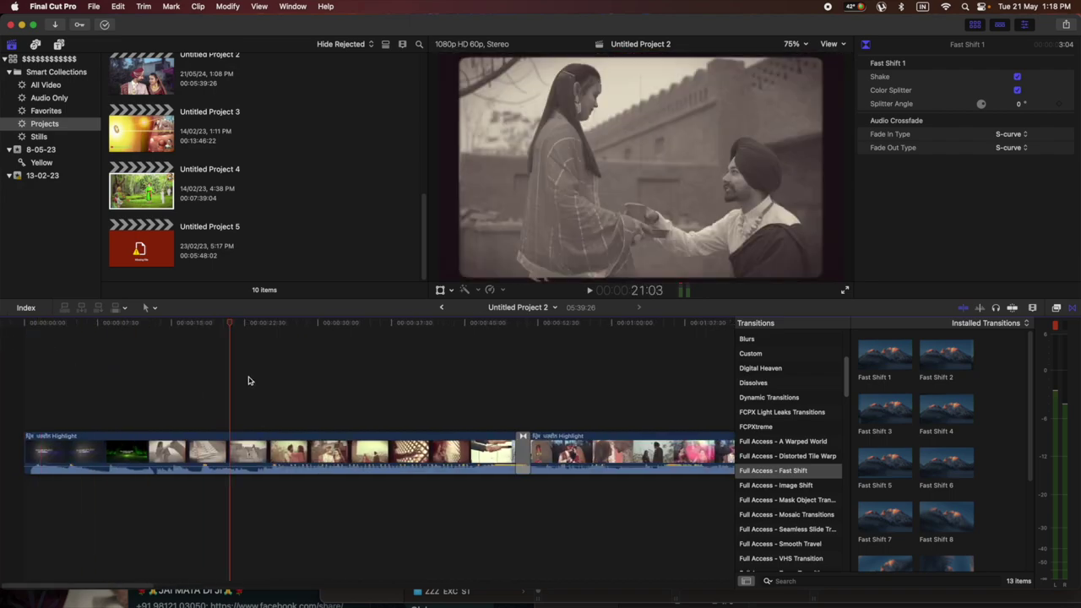
{"action": "key", "text": "space"}
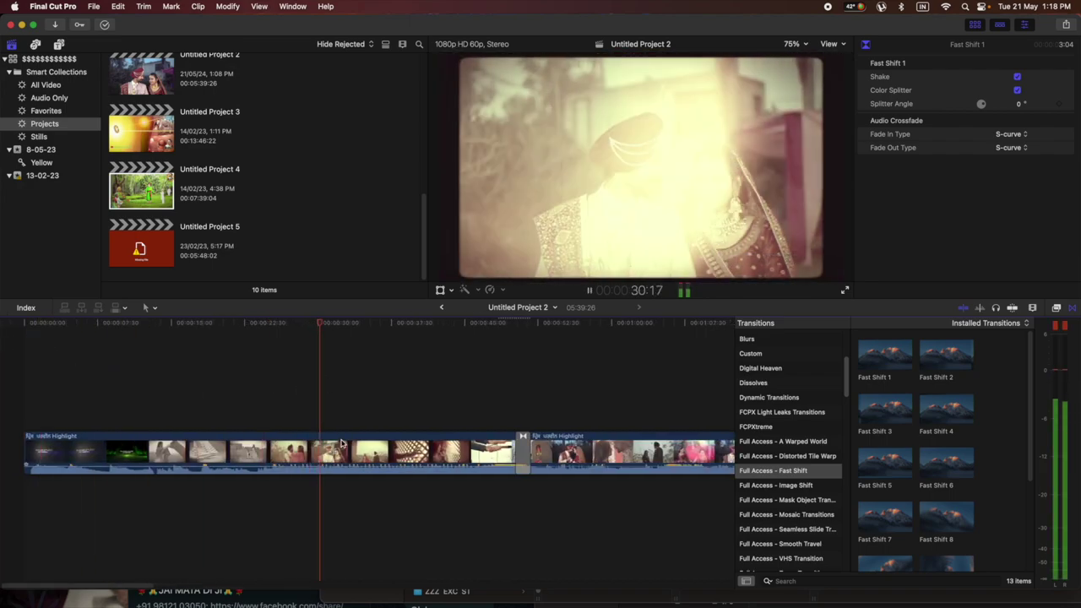
{"action": "left_click", "coordinate": [366, 421]}
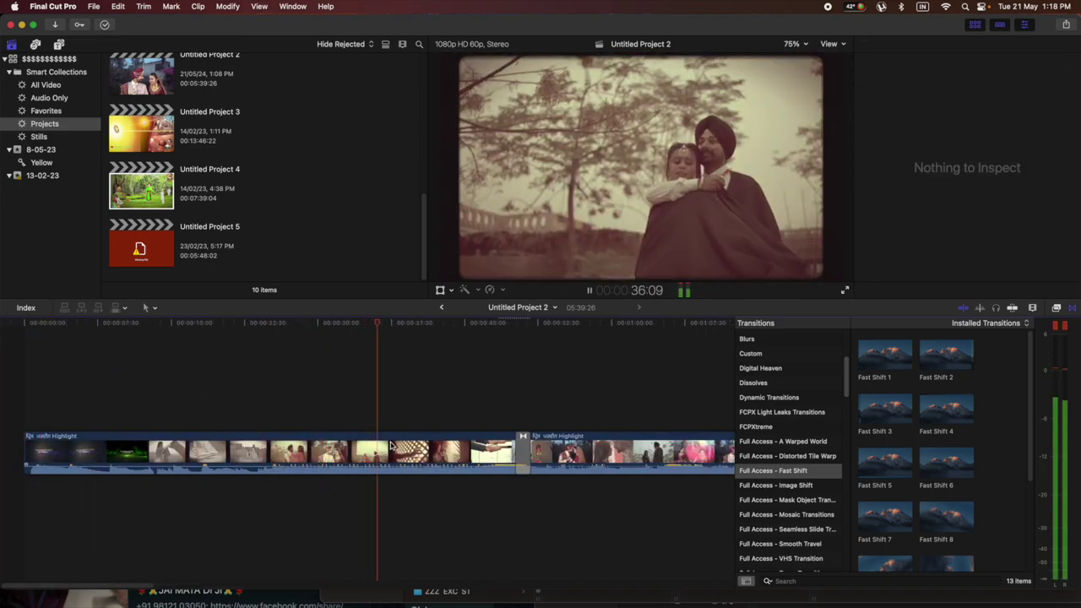
Blade the first highlight clip at about 0:37 and add Fast Shift 4 at the new cut.
{"action": "key", "text": "space"}
{"action": "key", "text": "super+b"}
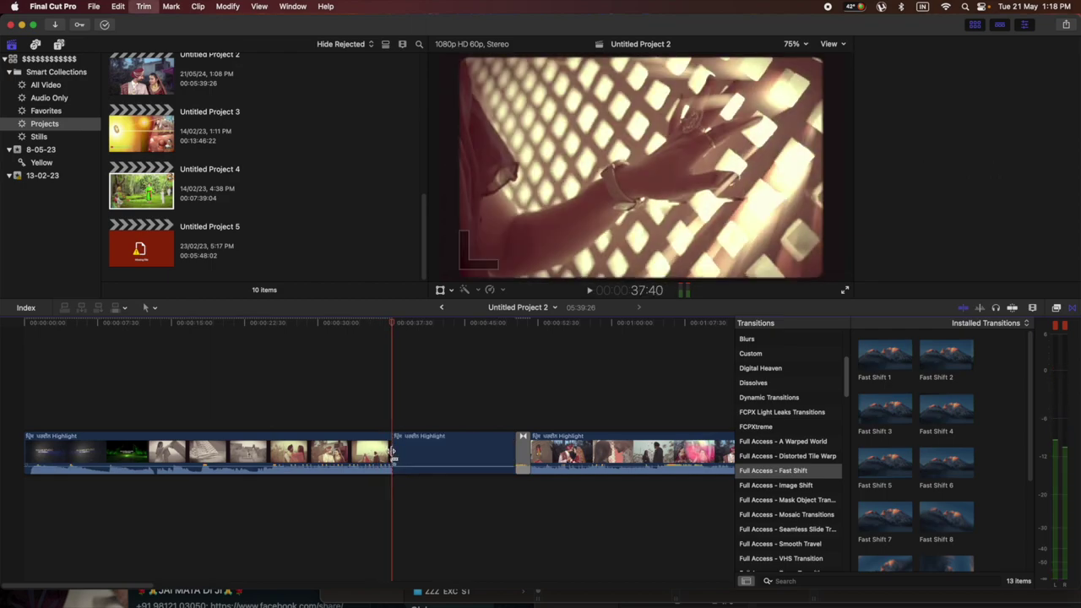
{"action": "left_click", "coordinate": [394, 449]}
{"action": "mouse_move", "coordinate": [950, 414]}
{"action": "left_mouse_down"}
{"action": "mouse_move", "coordinate": [356, 438]}
{"action": "mouse_move", "coordinate": [391, 461]}
{"action": "left_mouse_up"}
{"action": "left_click", "coordinate": [421, 414]}
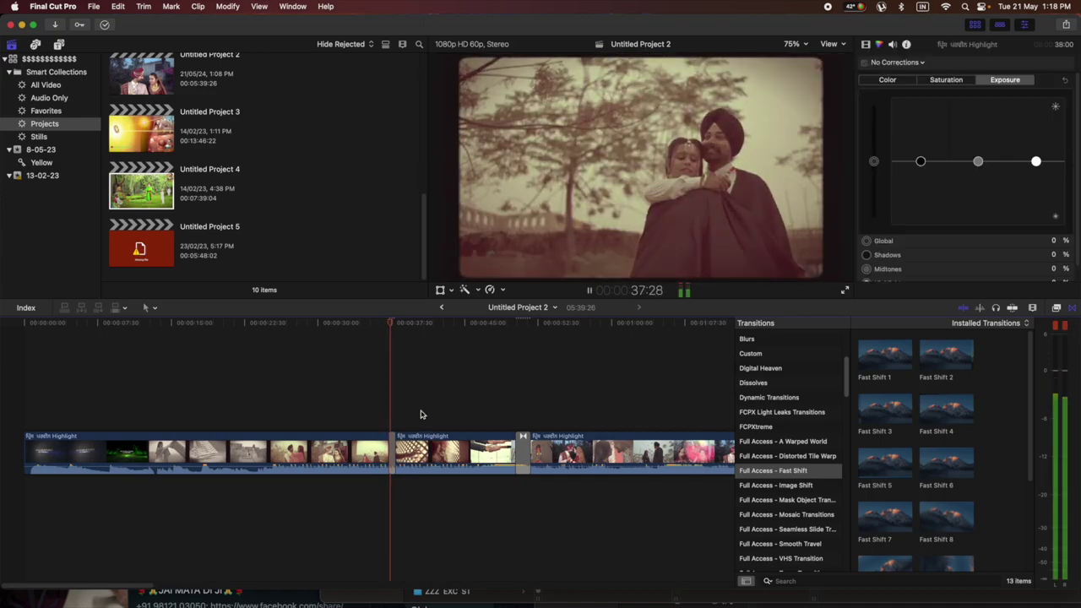
{"action": "key", "text": "space"}
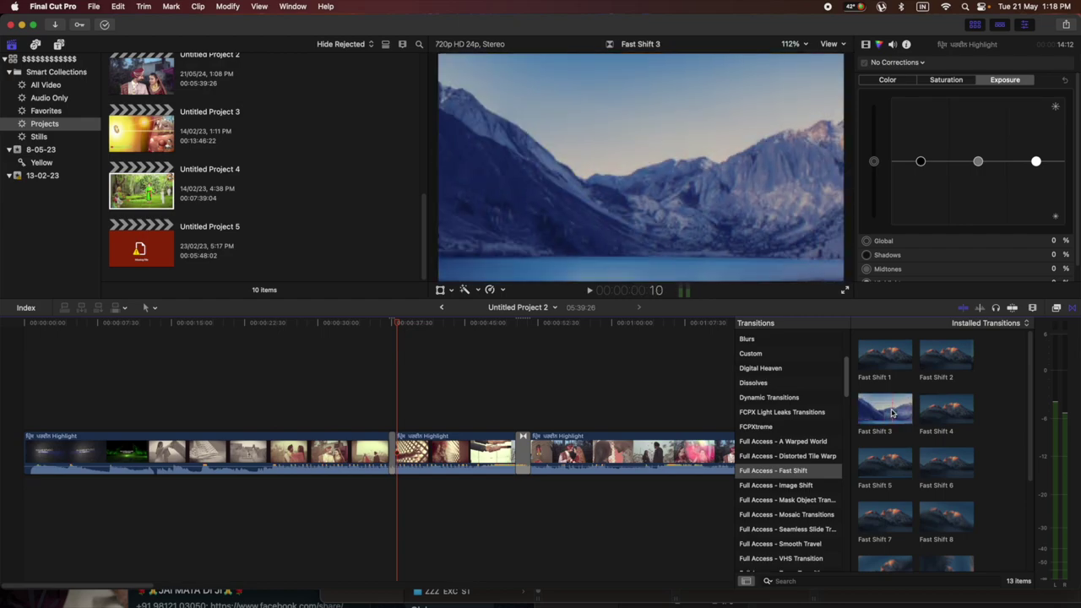
Apply Shift Left Right from the Image Shift collection at the clip junction and preview it.
{"action": "left_click", "coordinate": [776, 485]}
{"action": "scroll", "coordinate": [775, 488], "scroll_direction": "down", "scroll_amount": 2}
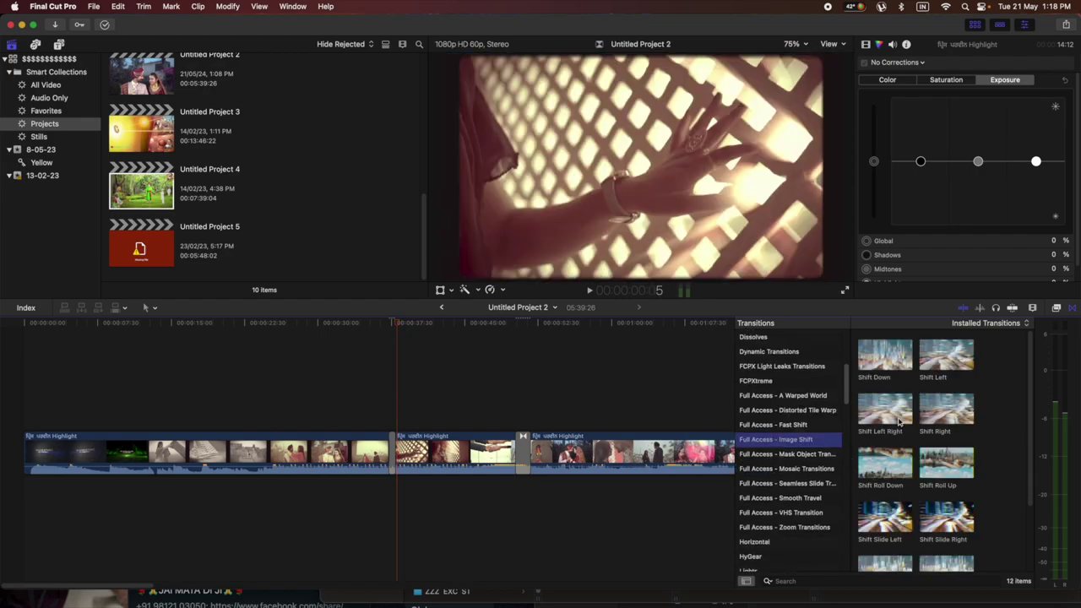
{"action": "left_click", "coordinate": [898, 420]}
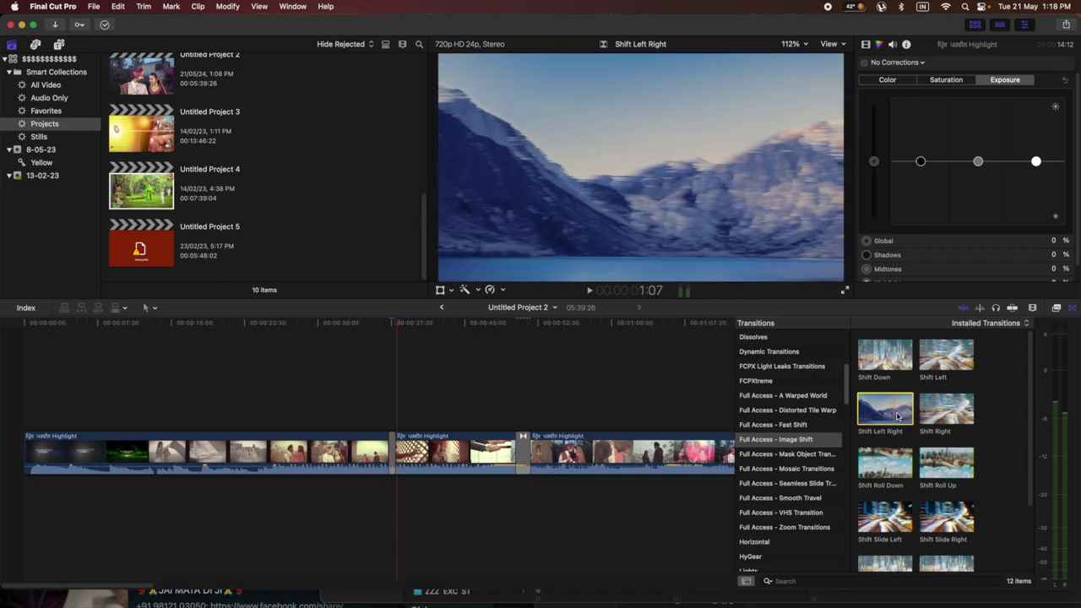
{"action": "left_click_drag", "start_coordinate": [898, 417], "coordinate": [404, 469]}
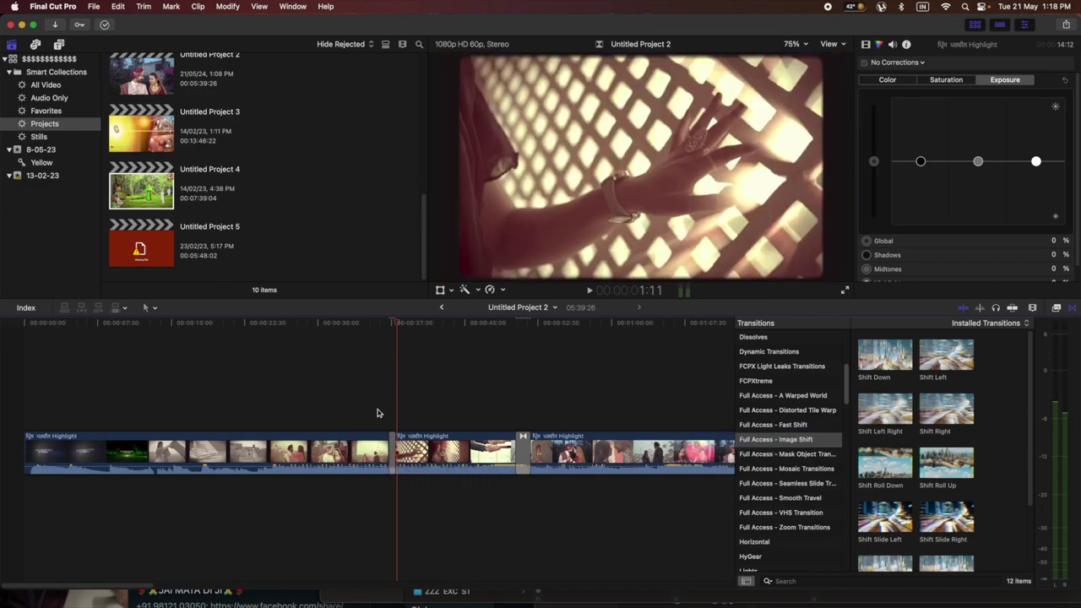
{"action": "key", "text": "slash"}
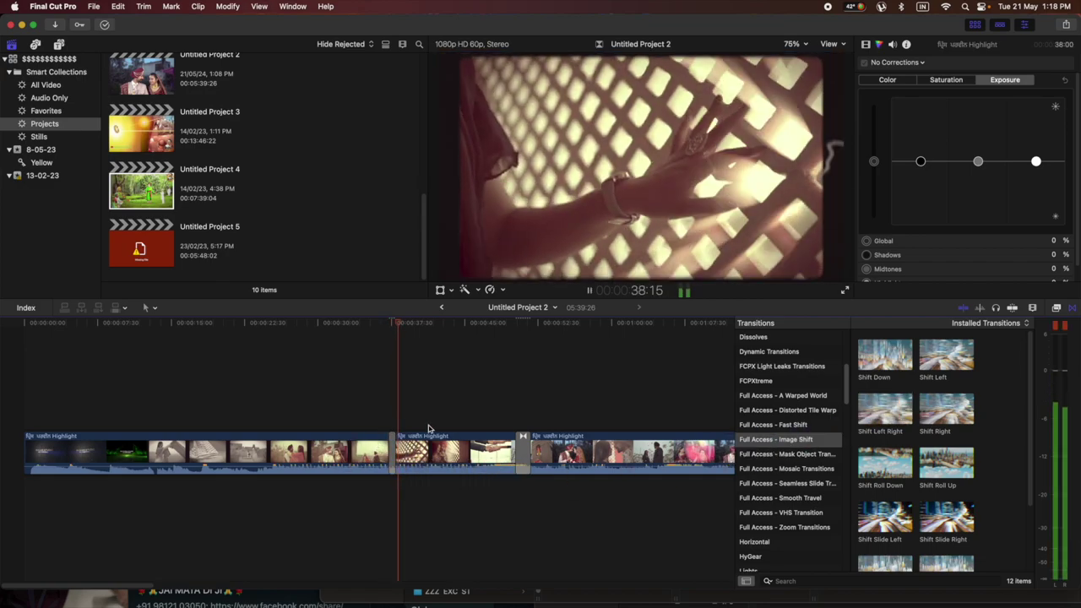
Replace the transition at the later cut with Shift Right and rewatch it.
{"action": "left_click", "coordinate": [523, 436]}
{"action": "key", "text": "slash"}
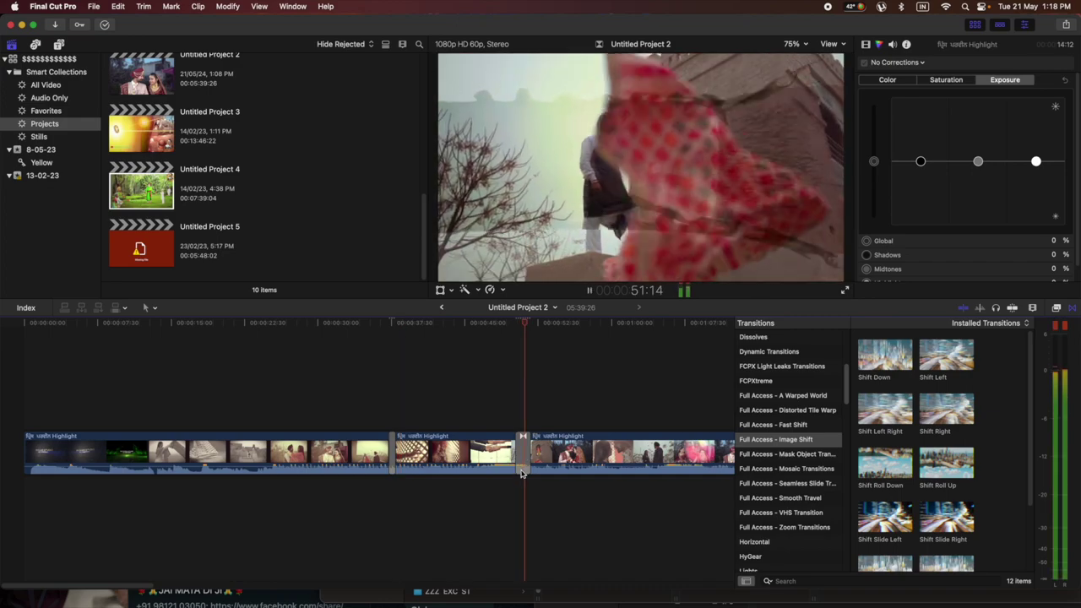
{"action": "left_click_drag", "start_coordinate": [956, 412], "coordinate": [521, 448]}
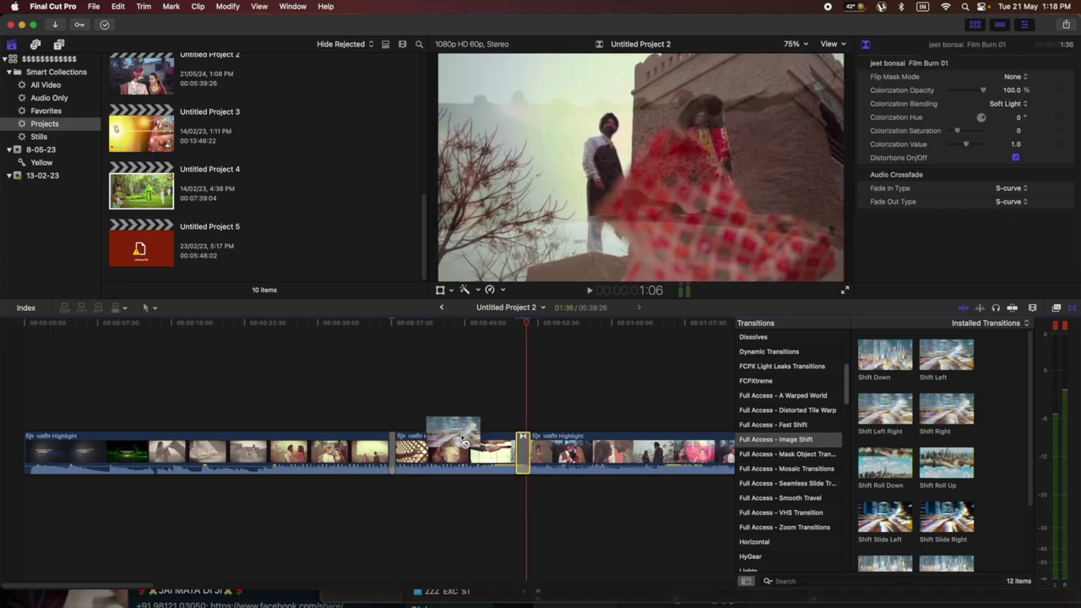
{"action": "key", "text": "space"}
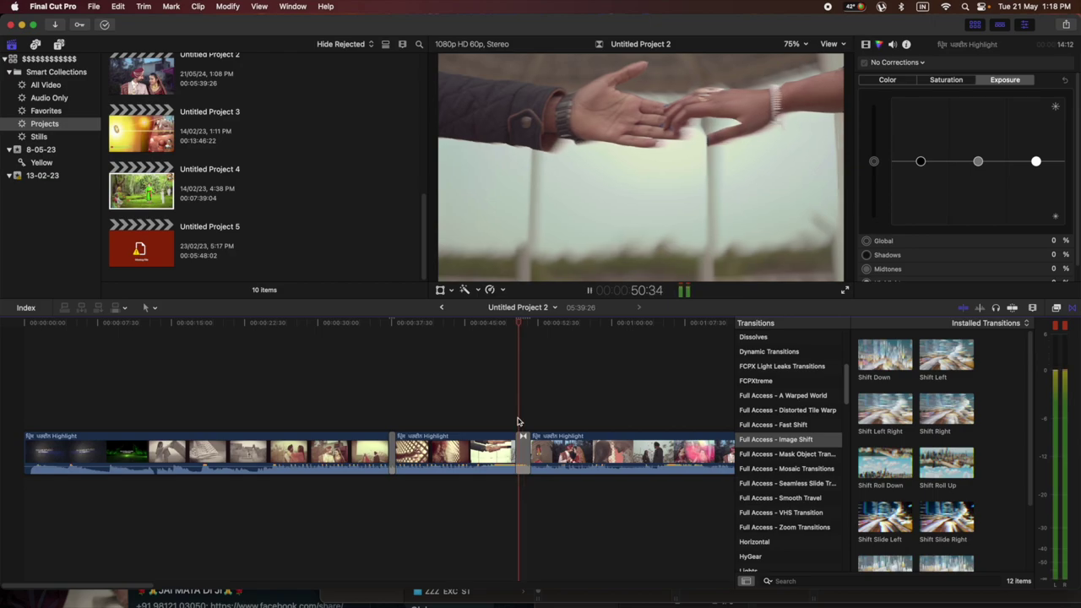
{"action": "left_click", "coordinate": [508, 419]}
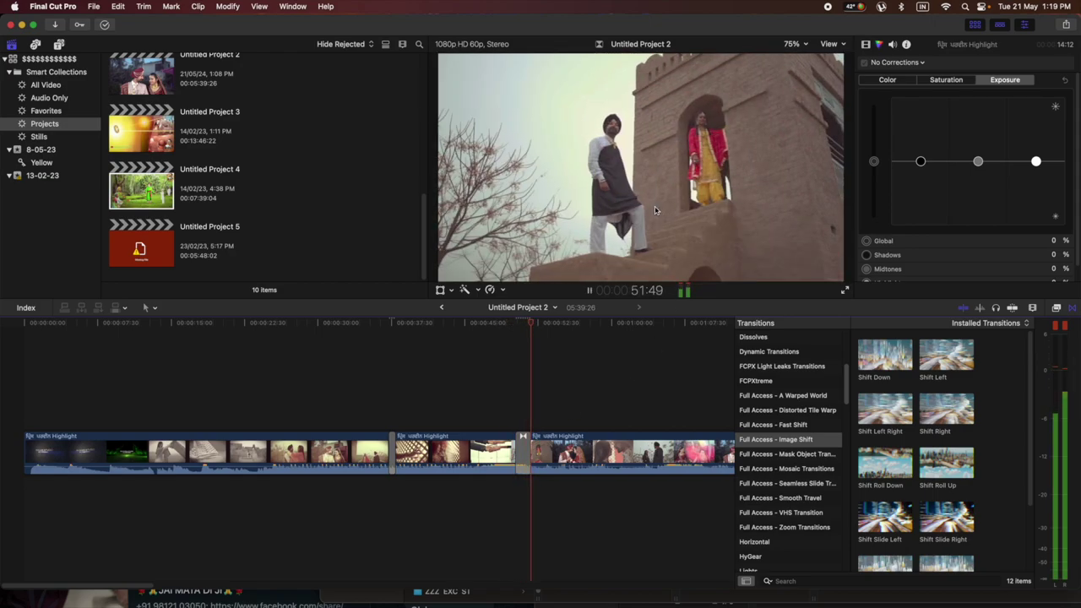
{"action": "key", "text": "space"}
{"action": "scroll", "coordinate": [984, 513], "scroll_direction": "down", "scroll_amount": 2}
Skim the Mask Object, Mosaic, Seamless Slide, Smooth Travel and VHS packs, ending on Zoom Transitions.
{"action": "left_click", "coordinate": [778, 454]}
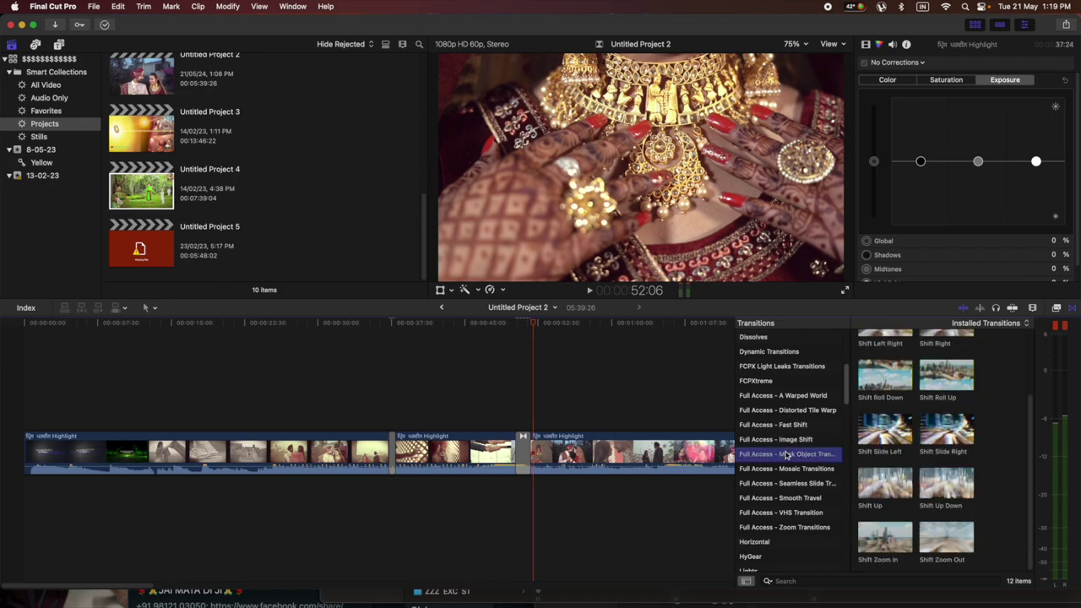
{"action": "left_click", "coordinate": [784, 469]}
{"action": "left_click", "coordinate": [784, 483]}
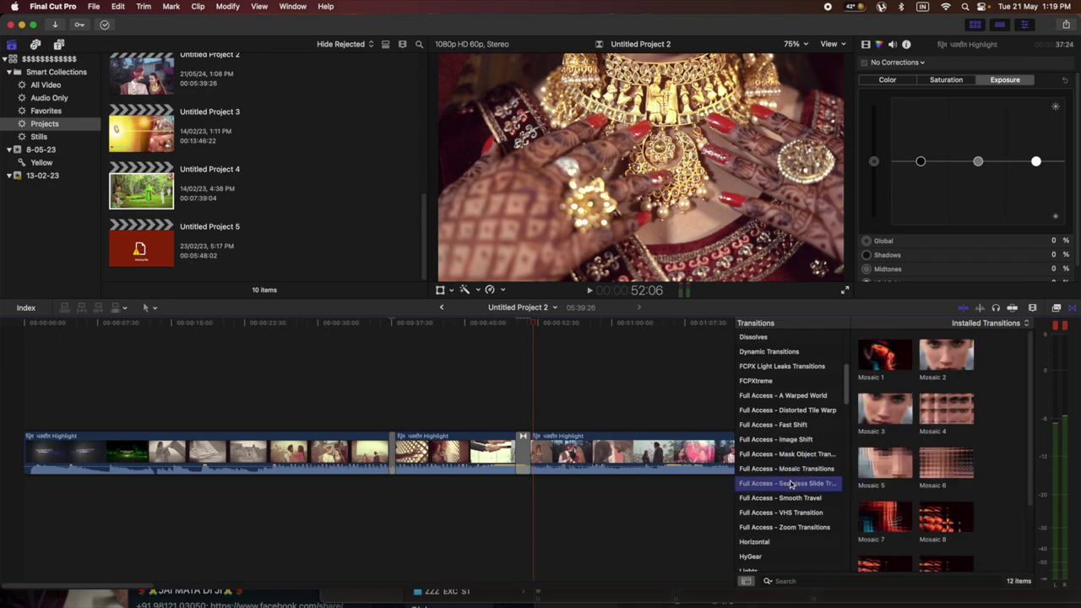
{"action": "scroll", "coordinate": [832, 423], "scroll_direction": "down", "scroll_amount": 4}
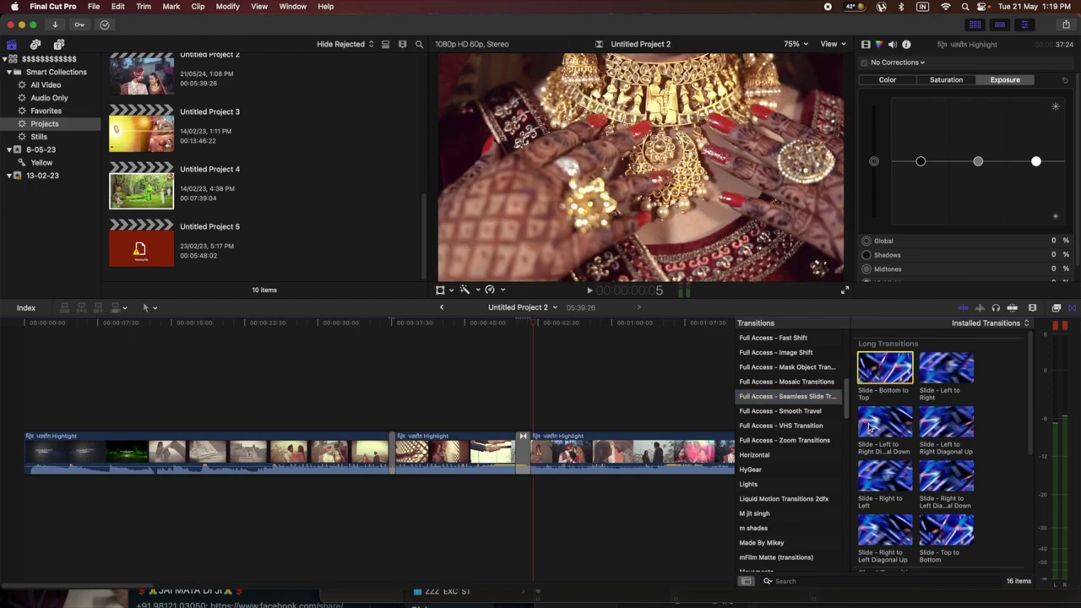
{"action": "key", "text": "Down"}
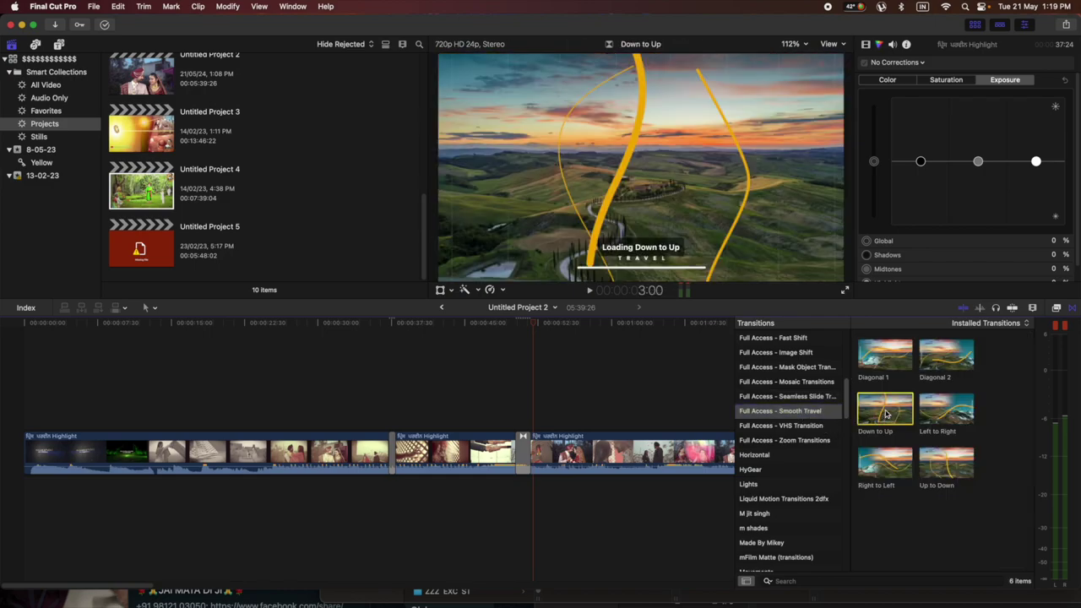
{"action": "left_click", "coordinate": [760, 428]}
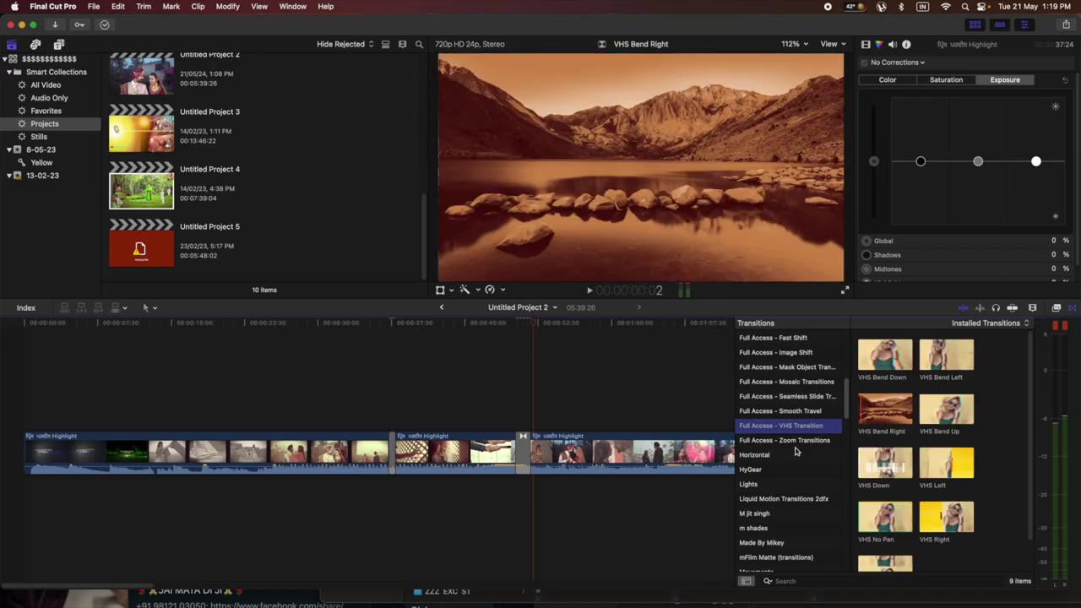
{"action": "left_click", "coordinate": [794, 441]}
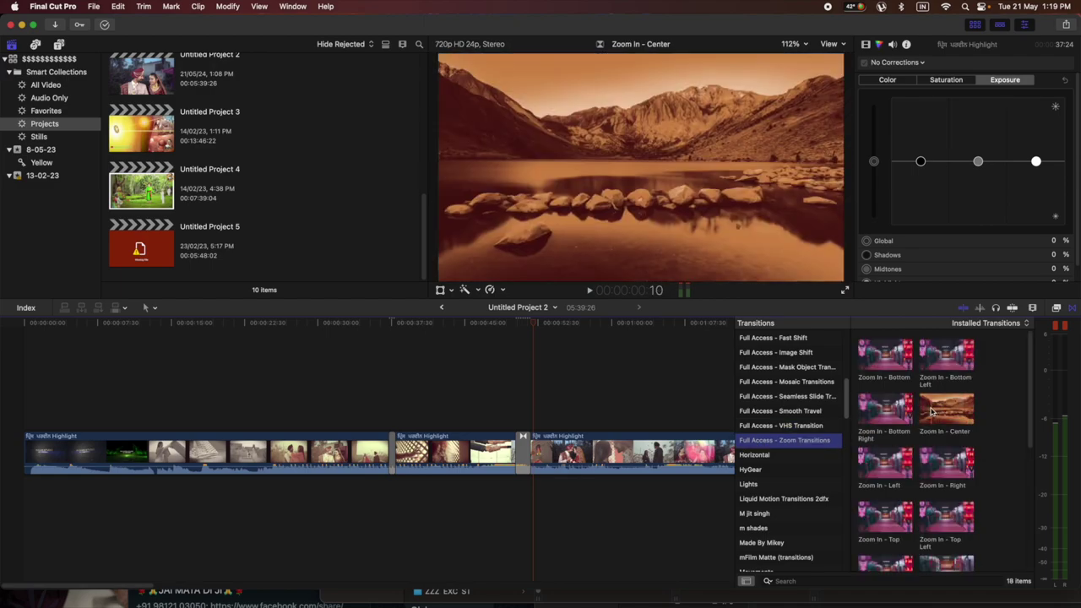
{"action": "mouse_move", "coordinate": [863, 422]}
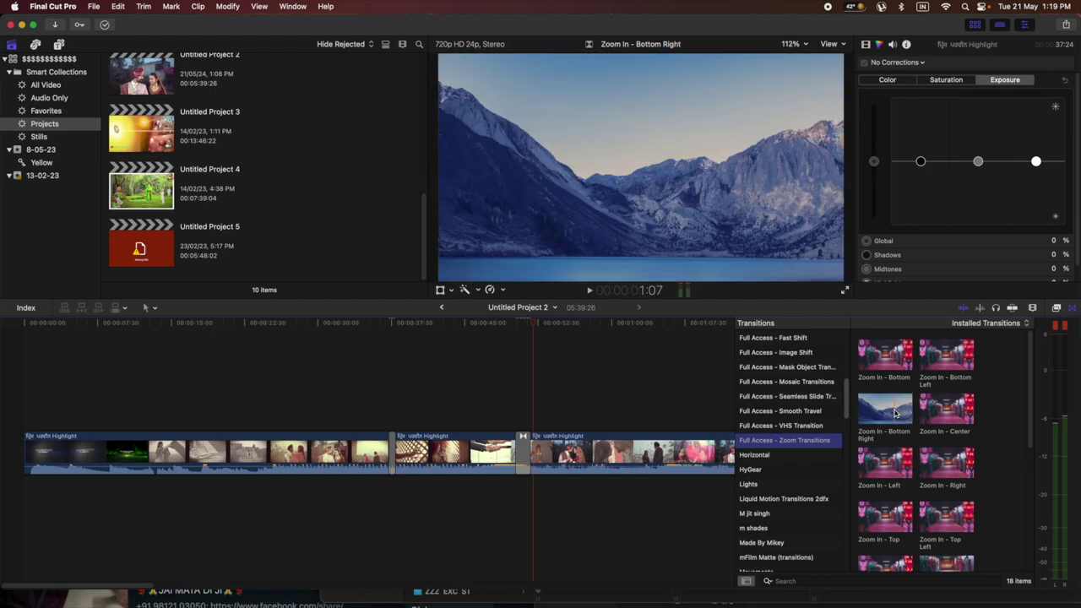